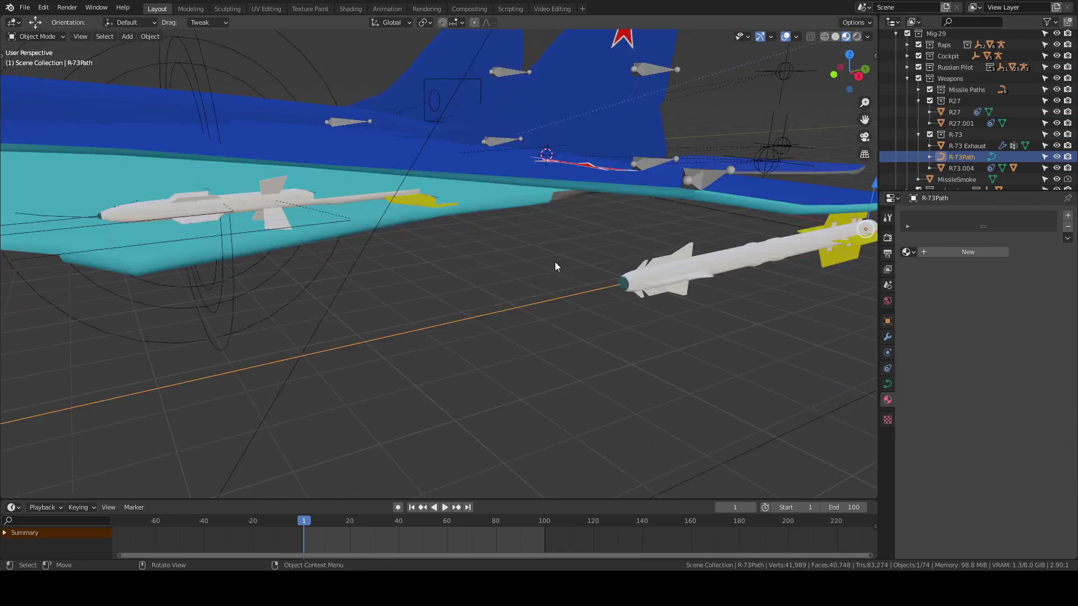
Move the selected R-73 launch path into position
key("g")
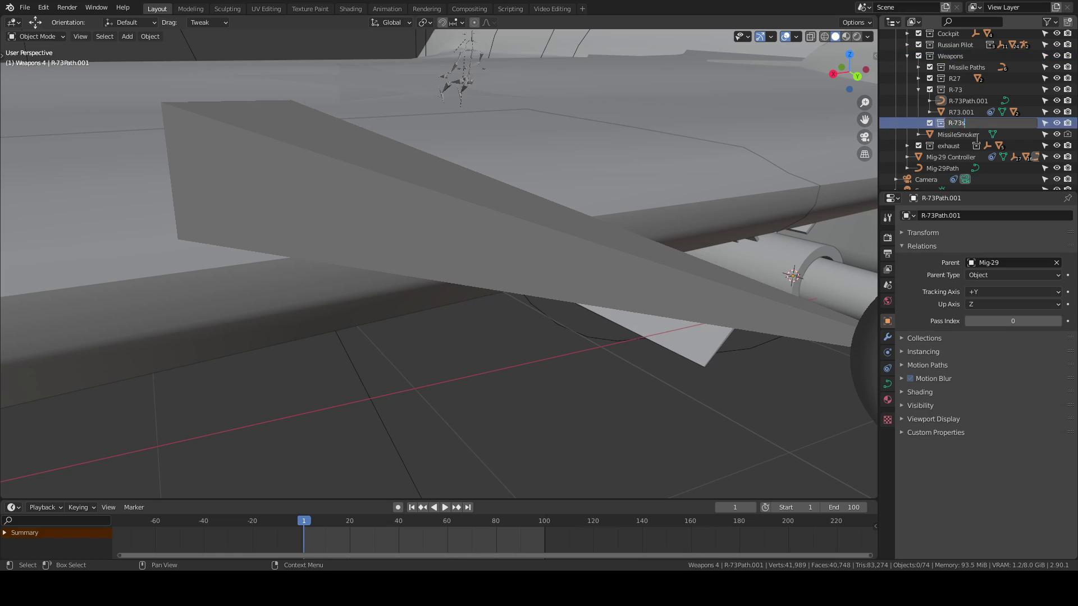
Duplicate the R-73 missile and path, then rotate and slide the copy under the wing
left_click(954, 62)
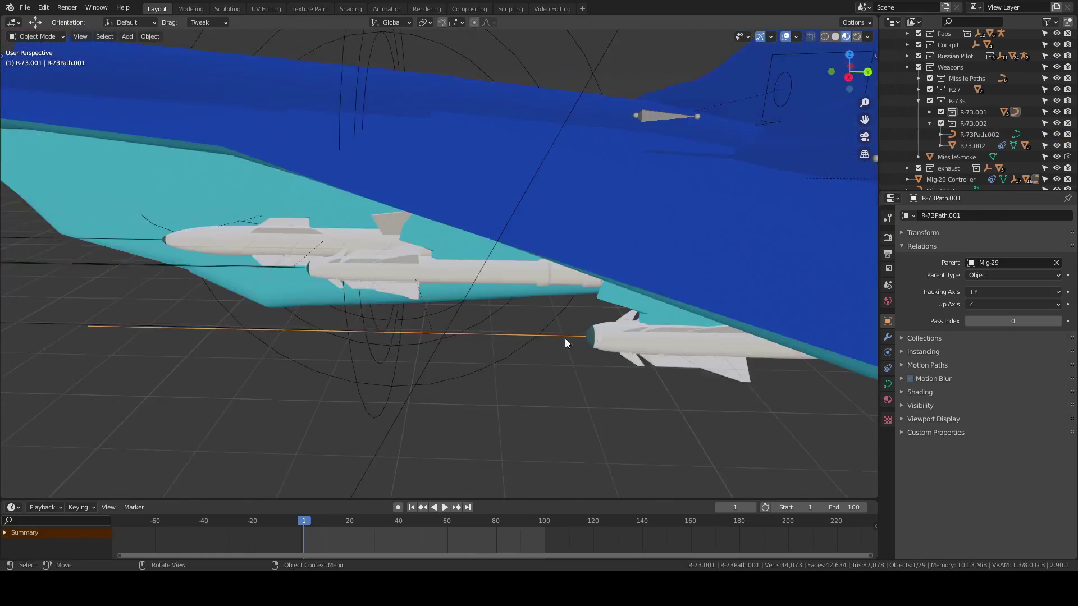
key("r")
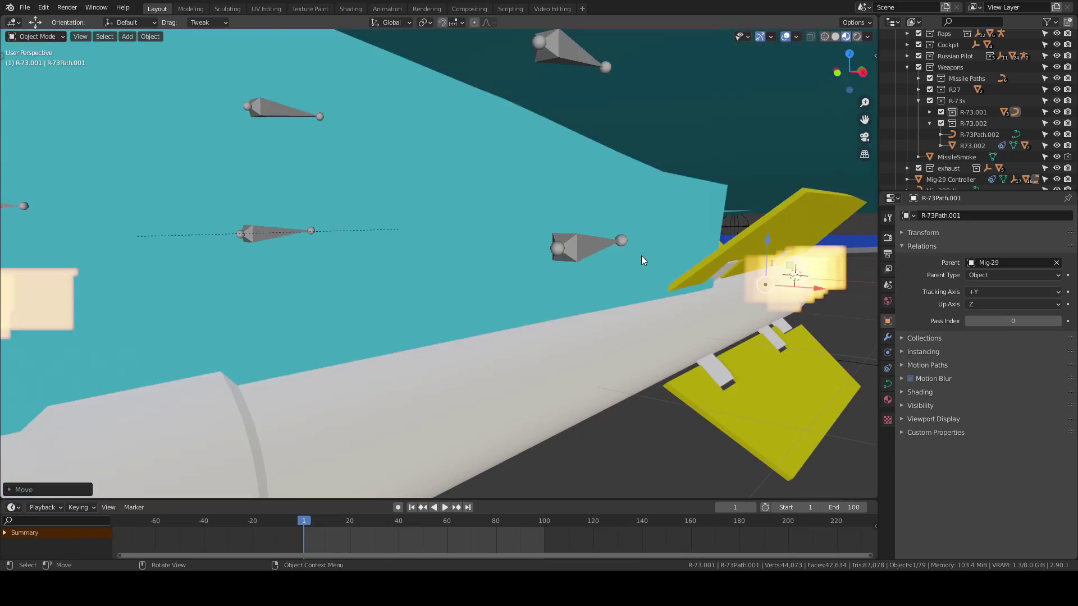
middle_click_drag(642, 260, 677, 245)
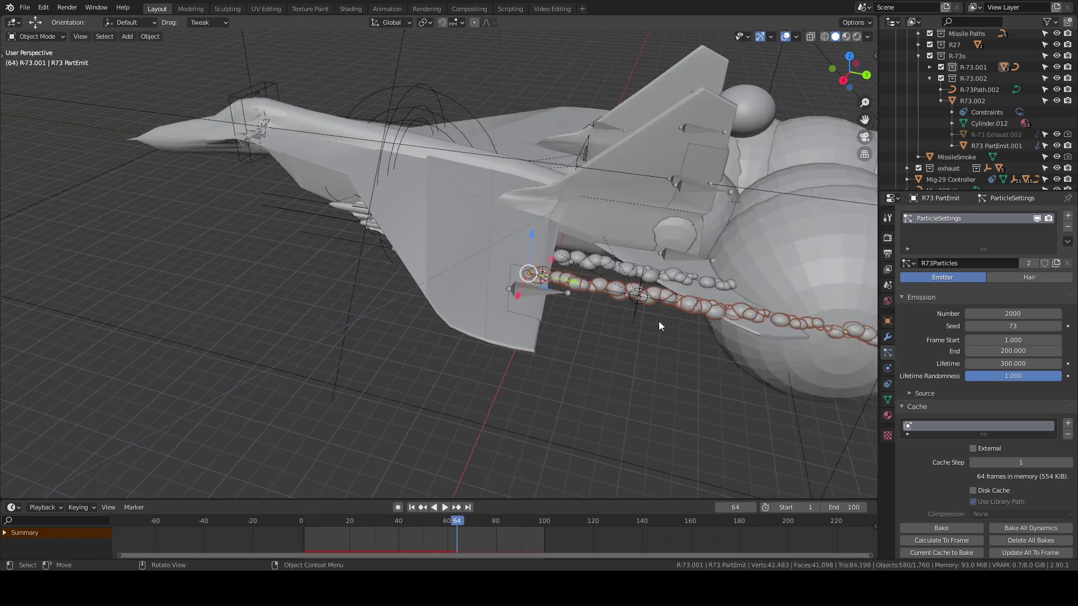
key("Escape")
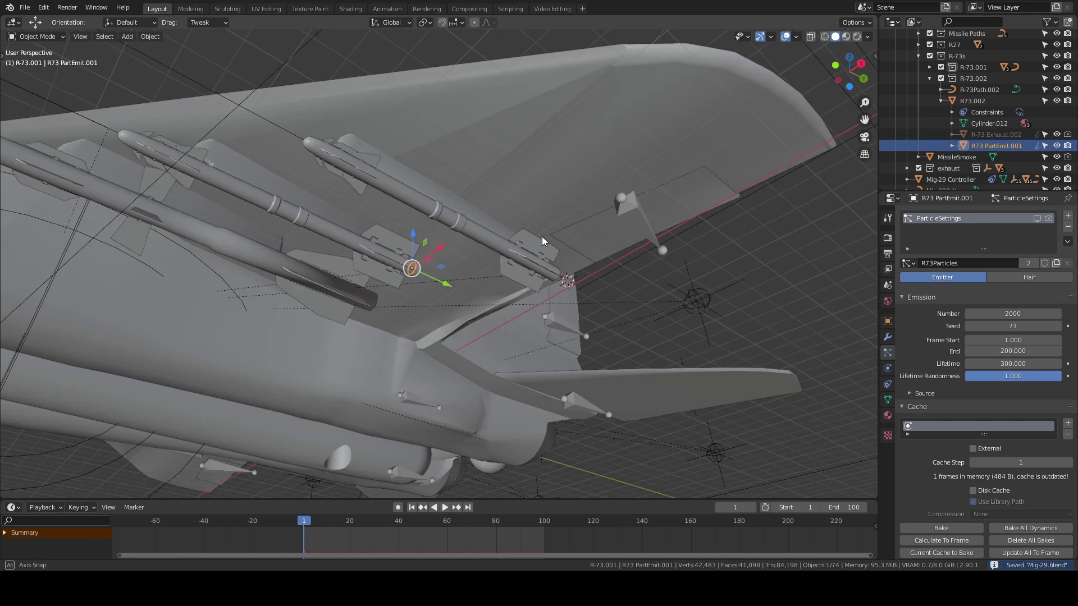
Delete a stray path object and gather the R27 missiles into a new R-27s collection
middle_click_drag(541, 237, 587, 329)
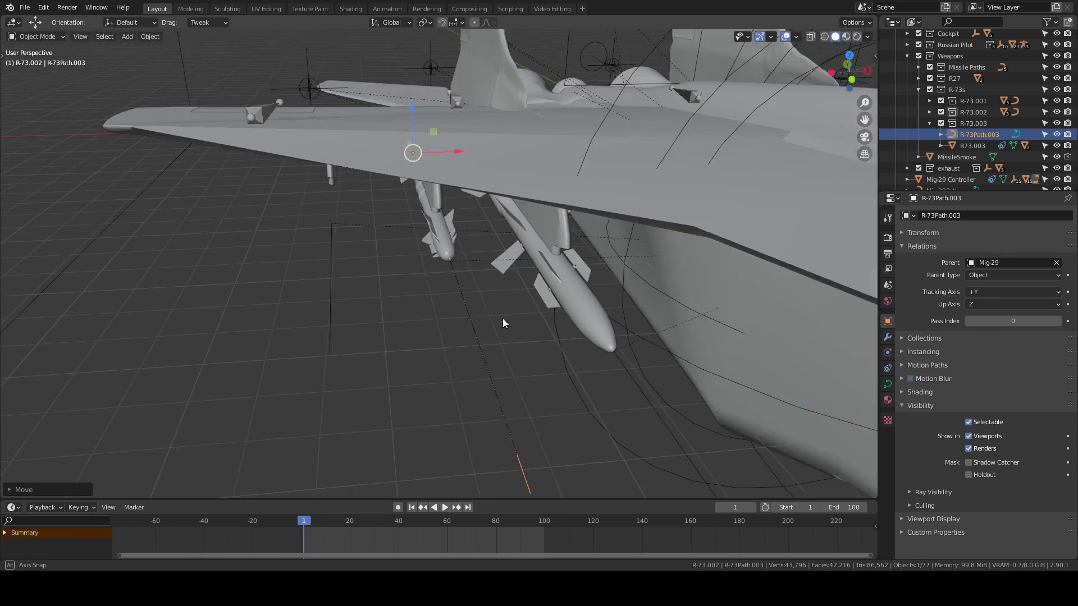
key("Delete")
mouse_move(503, 318)
middle_mouse_down()
mouse_move(335, 302)
mouse_move(505, 284)
middle_mouse_up()
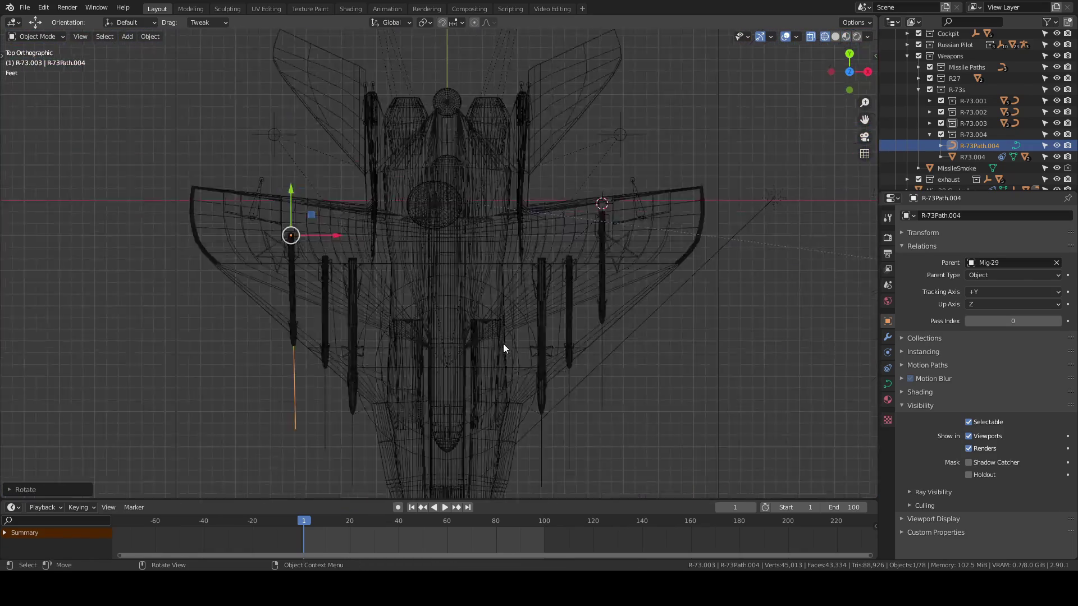
right_click(973, 134)
left_click(920, 225)
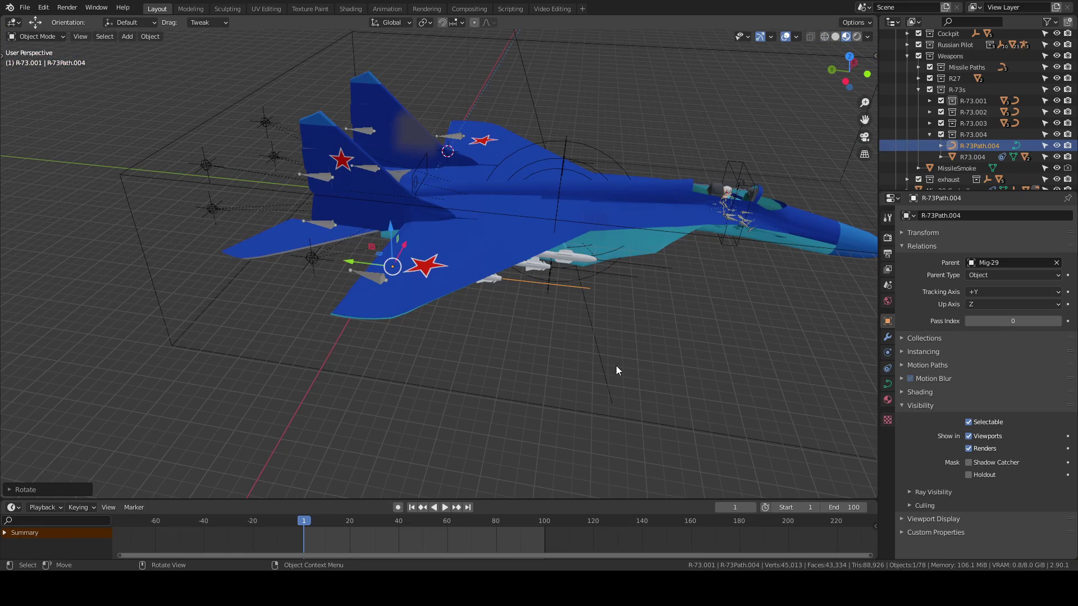
left_click(954, 101)
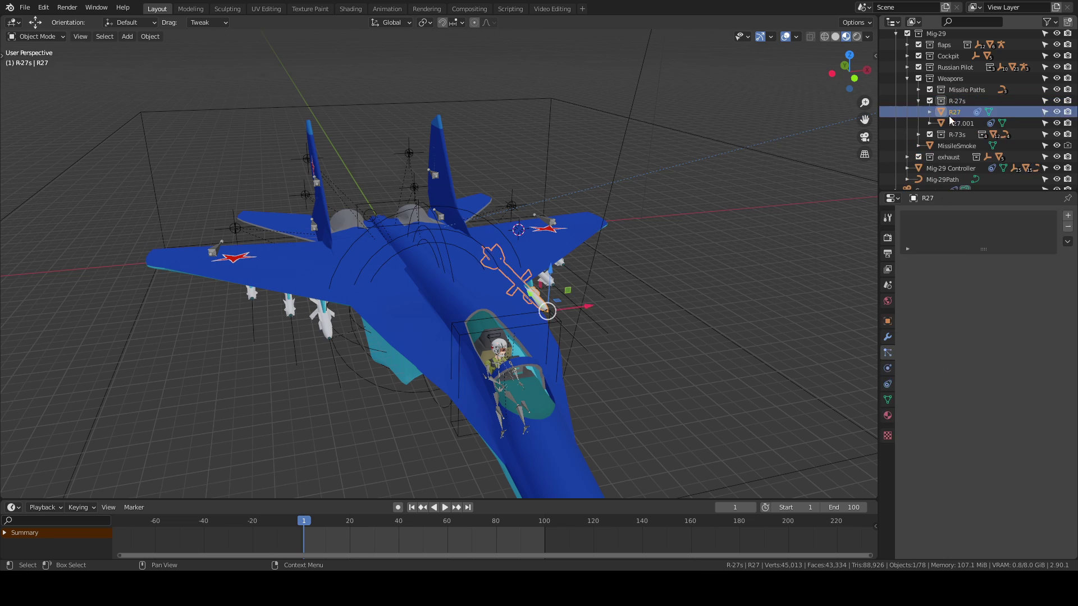
Delete the old R-27 missiles and their leftover path object
key("Delete")
middle_click_drag(589, 308, 489, 313)
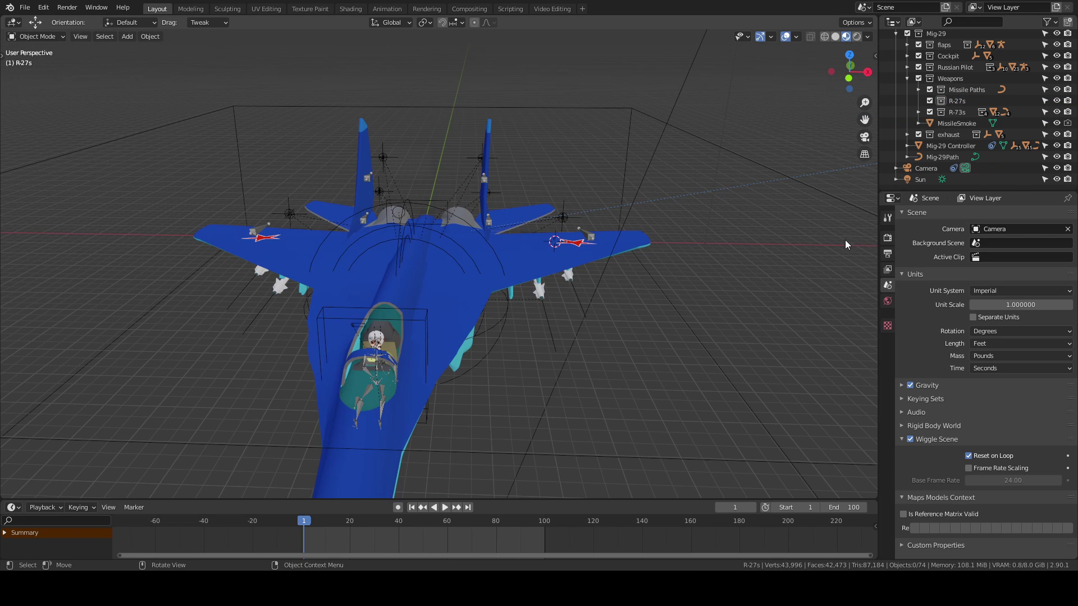
scroll(642, 195, "up", 5)
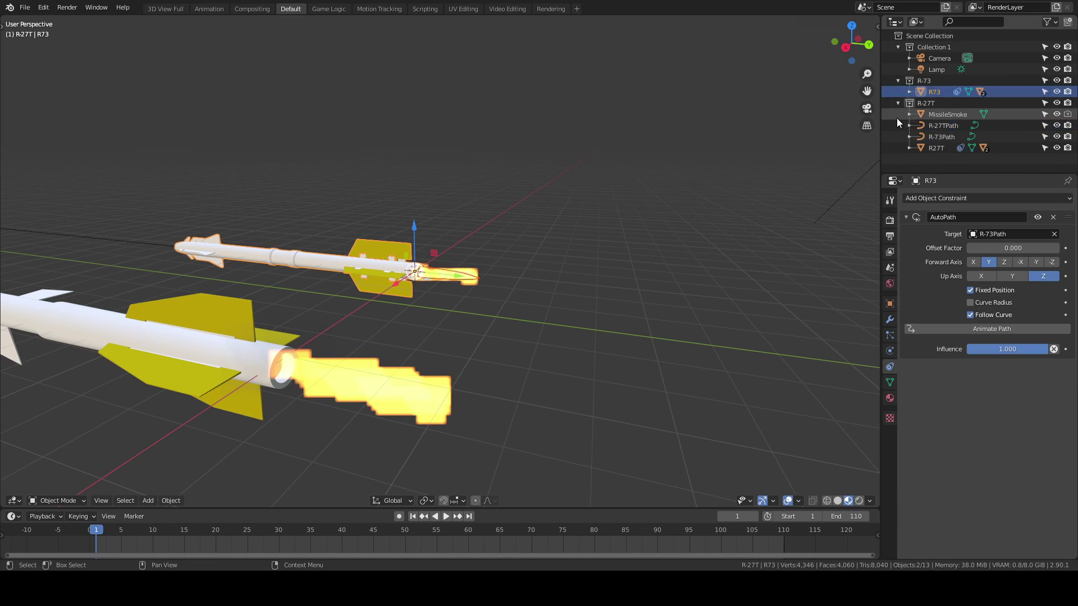
scroll(542, 319, "up", 4)
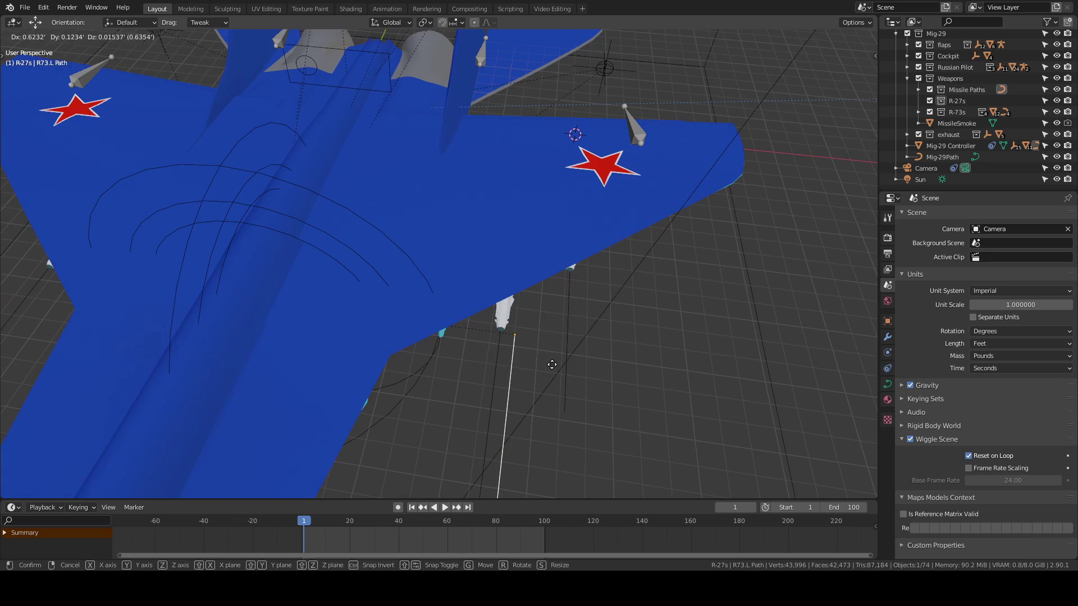
key("Delete")
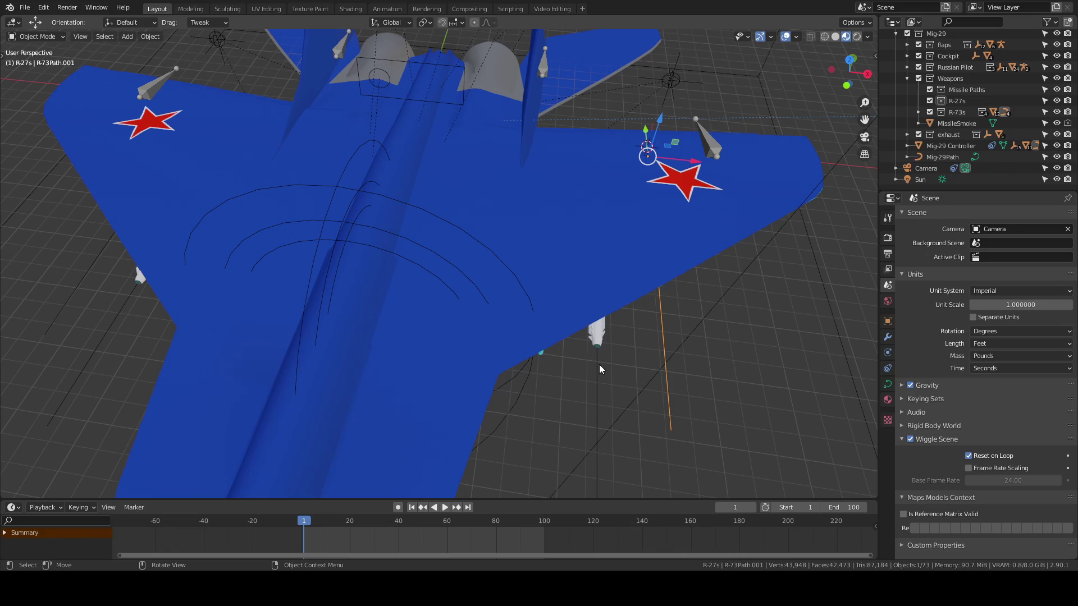
Add the R-27T missile and path, clear its location, and position it under the wing
key("shift+a")
left_click(561, 315)
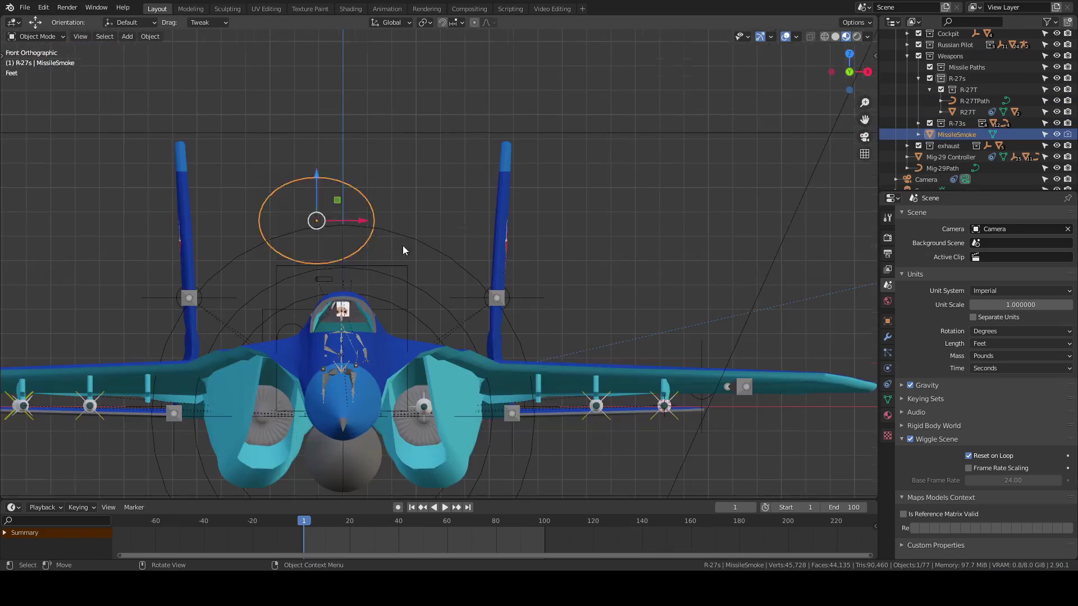
key("alt+g")
middle_click_drag(403, 251, 509, 317)
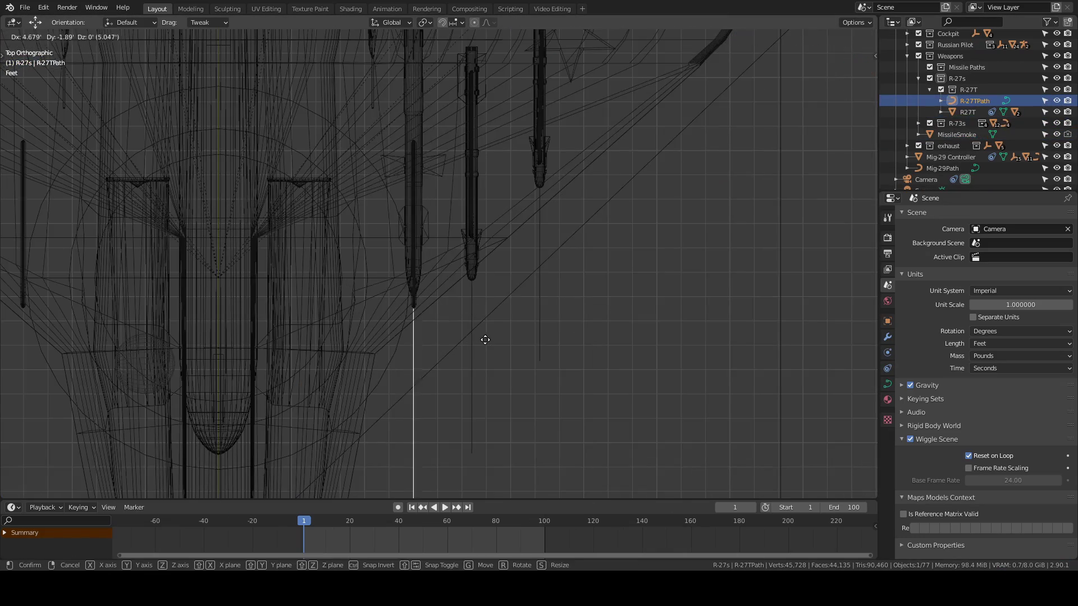
key("KP_1")
middle_click_drag(524, 262, 493, 378)
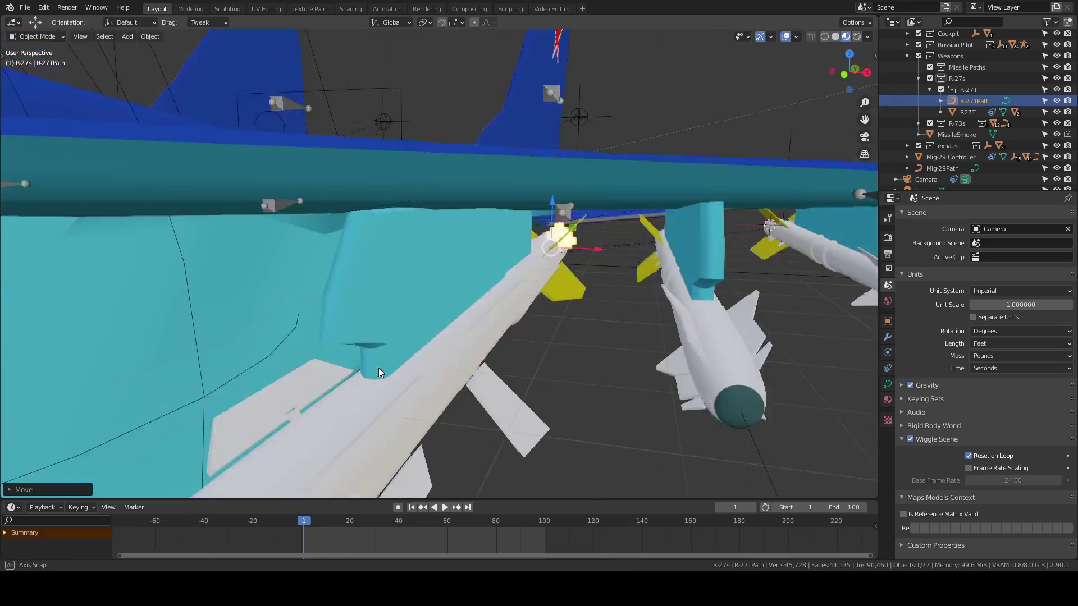
key("KP_7")
middle_click_drag(538, 269, 496, 295)
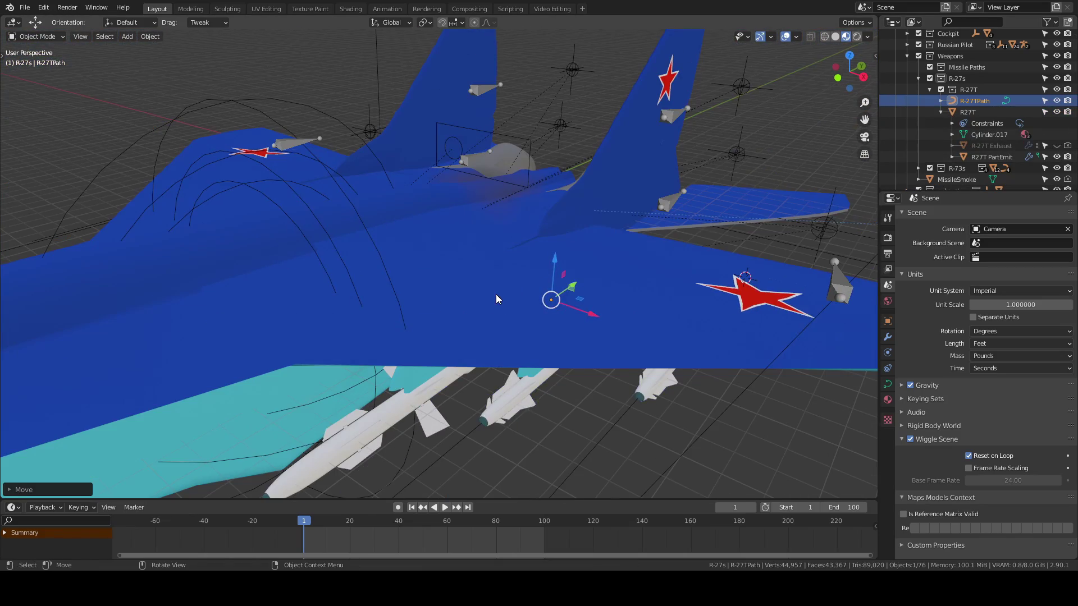
Play the animation and review the R27T particle emitter's settings
key("space")
left_click(991, 157)
left_click(887, 353)
scroll(628, 361, "down", 5)
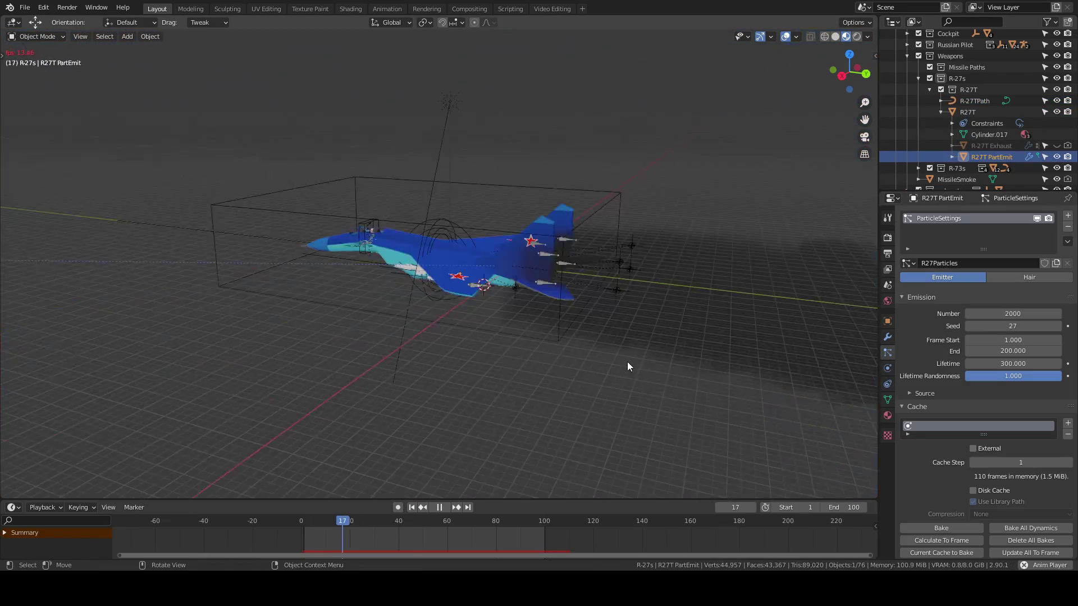
key("KP_Decimal")
scroll(948, 442, "down", 5)
mouse_move(663, 381)
middle_mouse_down()
mouse_move(635, 360)
mouse_move(507, 326)
mouse_move(577, 429)
middle_mouse_up()
scroll(577, 429, "down", 5)
Select the jet's smoke emitter and view it from behind the engines
left_click(670, 308)
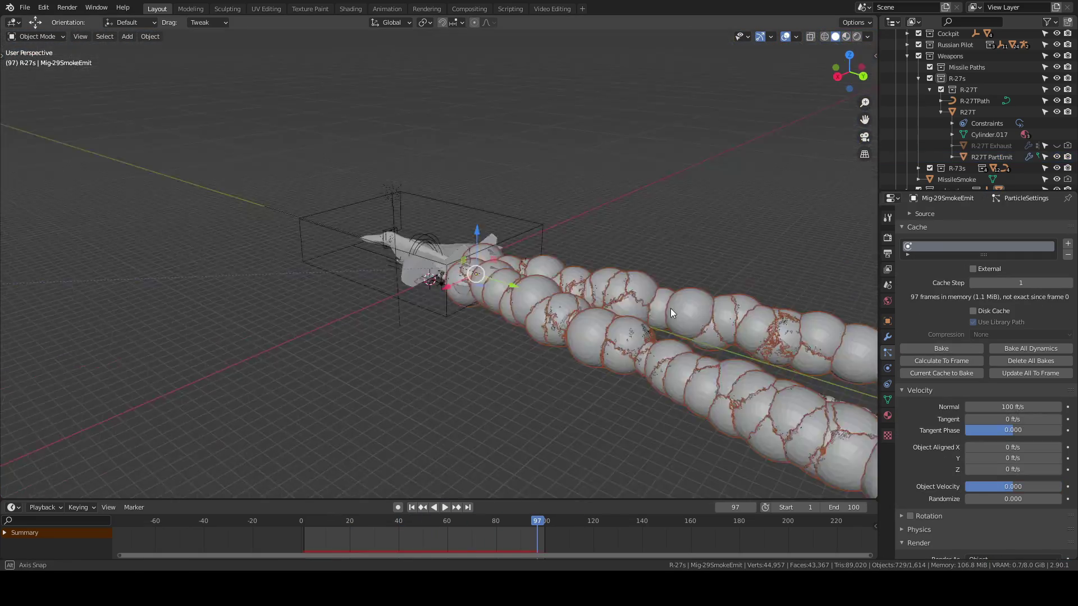
scroll(670, 308, "up", 8)
middle_click_drag(671, 308, 655, 389)
scroll(656, 389, "up", 3)
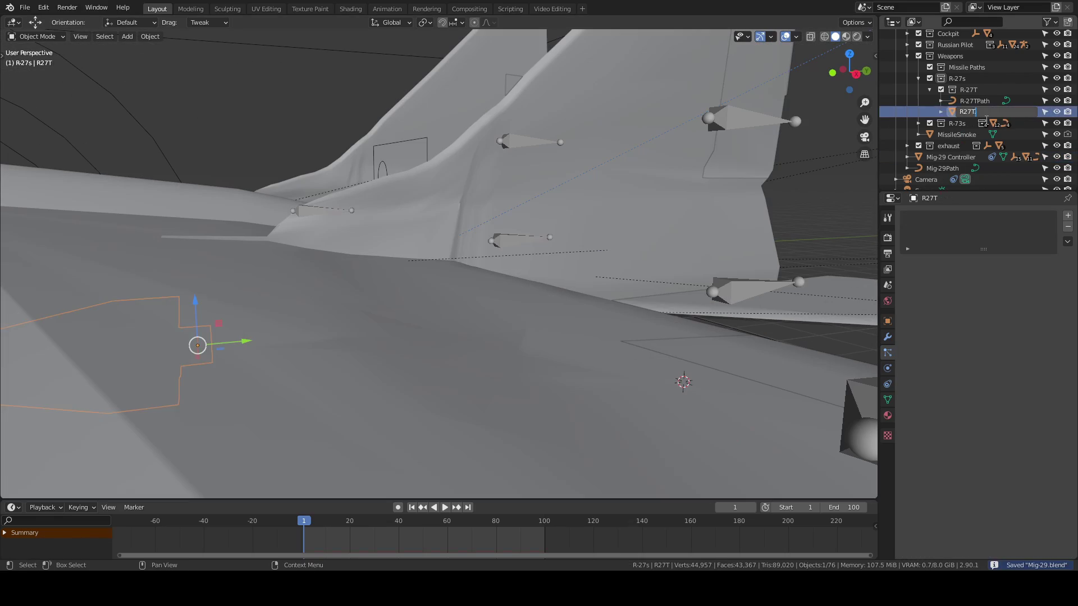
Rename the R-27TPath object and look through the scene camera
double_click(995, 101)
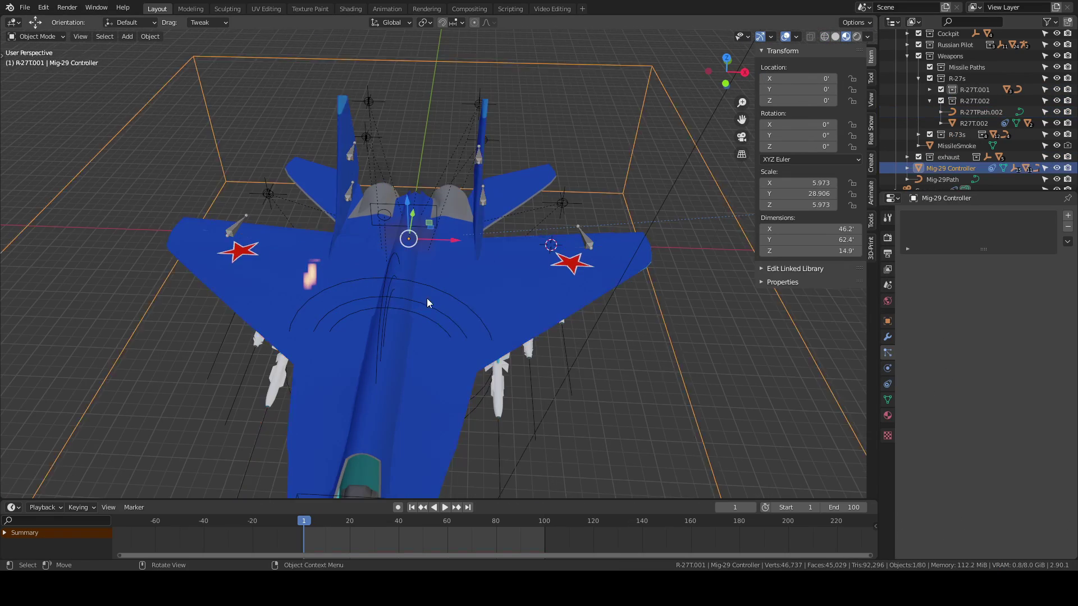
middle_click_drag(427, 298, 401, 298)
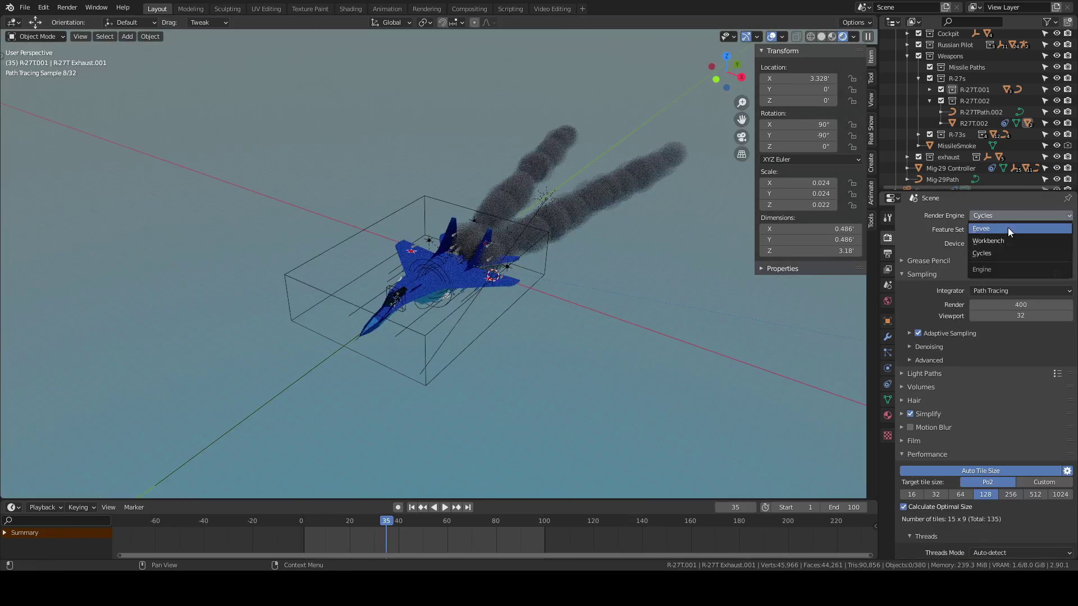
key("KP_0")
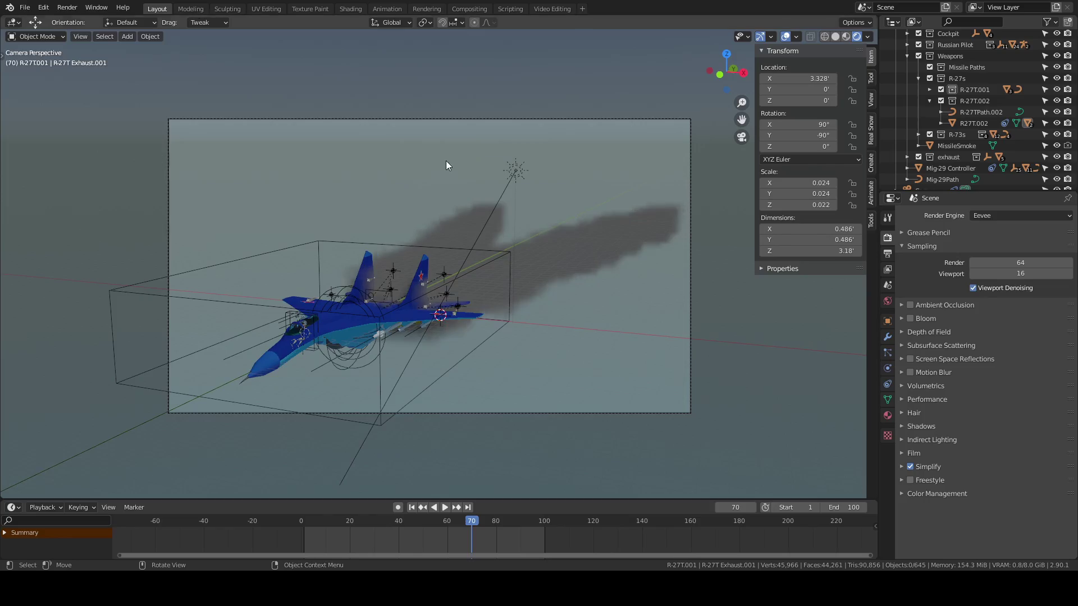
Save the file, render frame 70 in Cycles, and close the render window
left_click(427, 8)
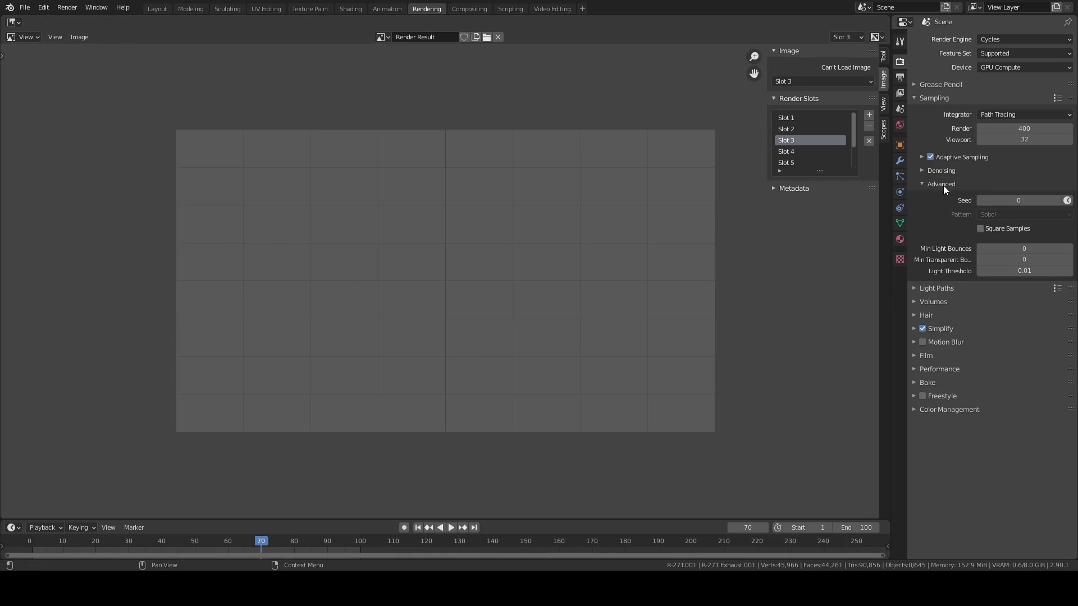
key("ctrl+s")
key("F12")
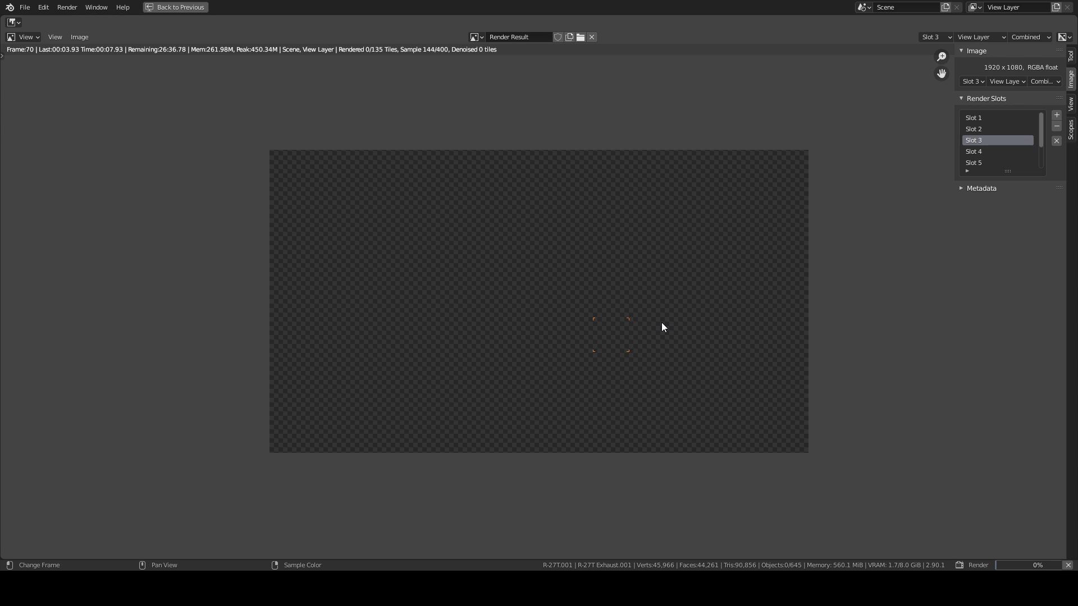
key("Escape")
left_click(43, 6)
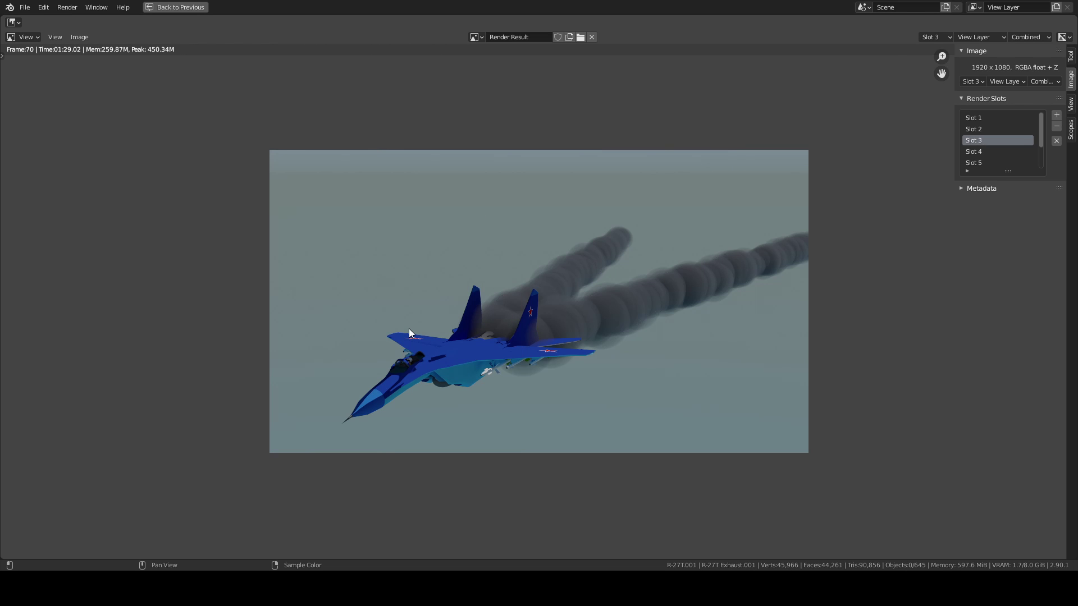
left_click(180, 7)
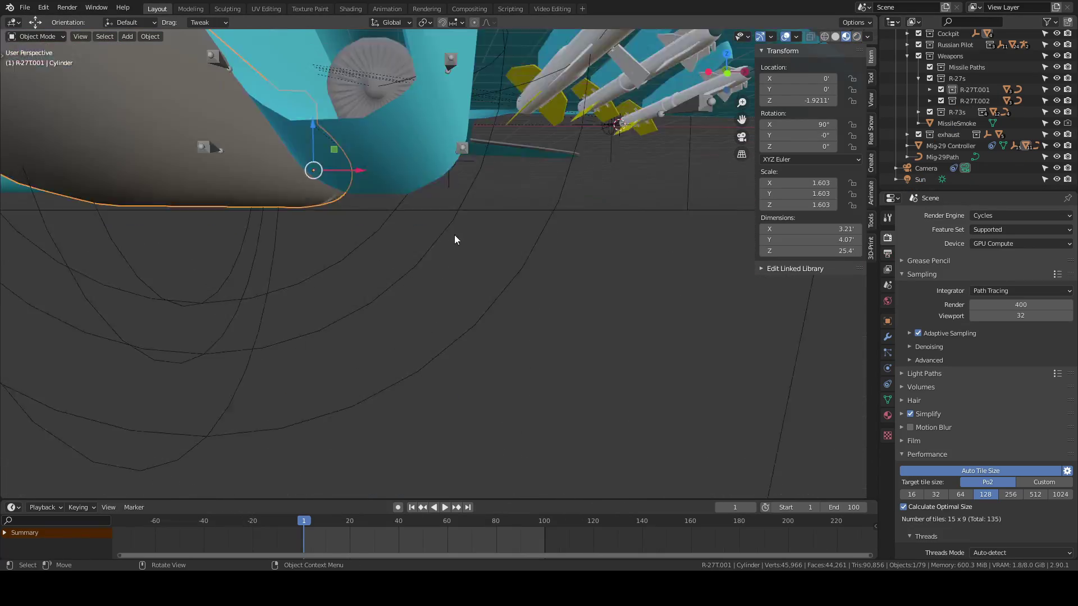
Filter the Outliner for 'Mig', view the jet from below, and select its fuel tank
type("Mig")
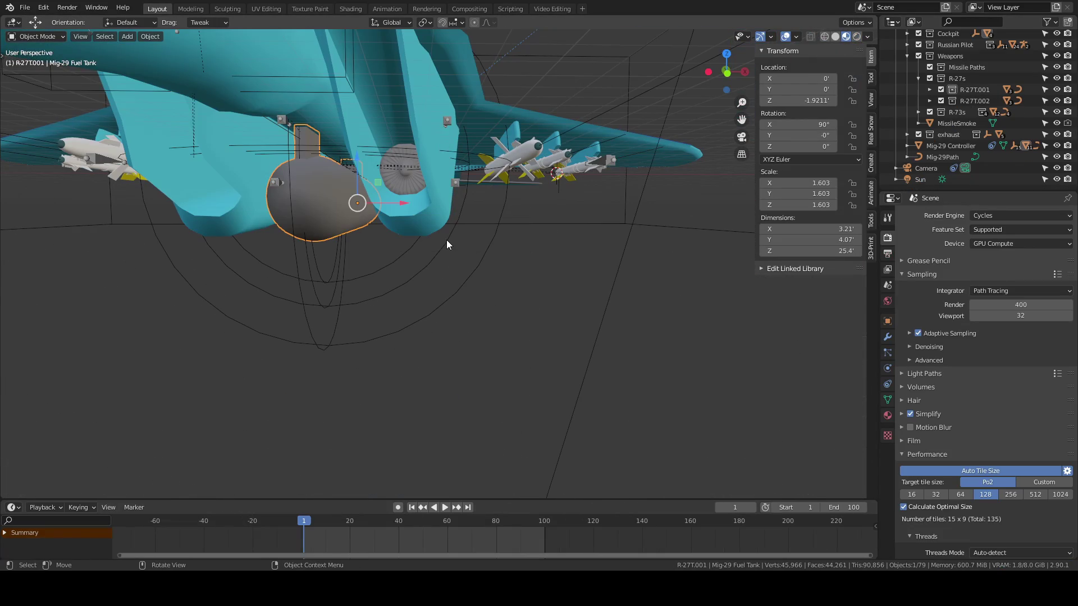
scroll(446, 244, "down", 5)
mouse_move(334, 192)
middle_mouse_down()
mouse_move(507, 241)
mouse_move(597, 332)
middle_mouse_up()
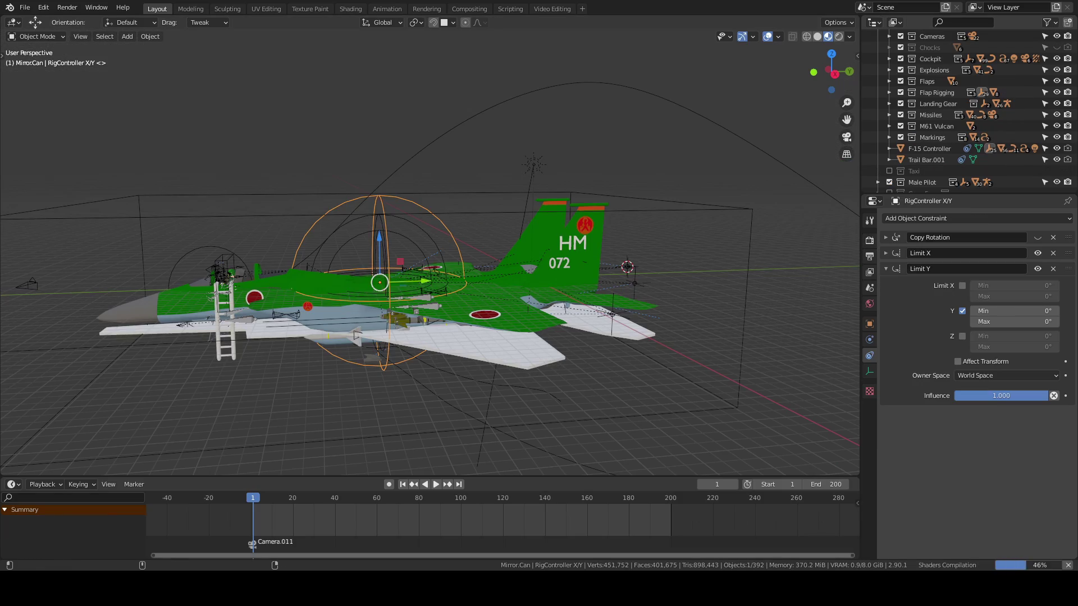
mouse_move(366, 386)
middle_mouse_down()
mouse_move(520, 353)
mouse_move(544, 360)
middle_mouse_up()
left_click(924, 380)
left_click(526, 345)
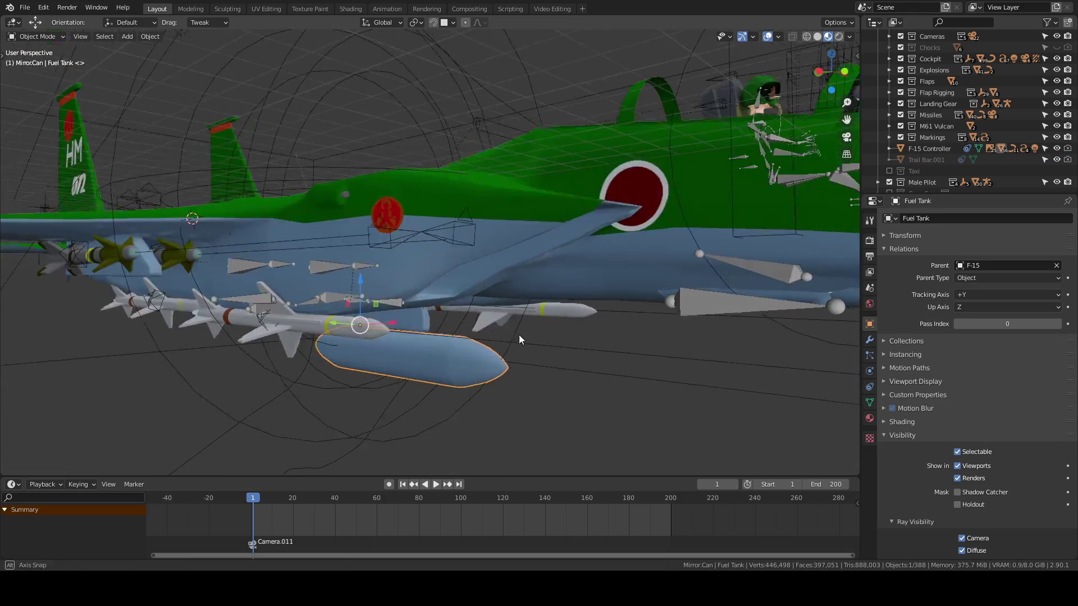
key("g")
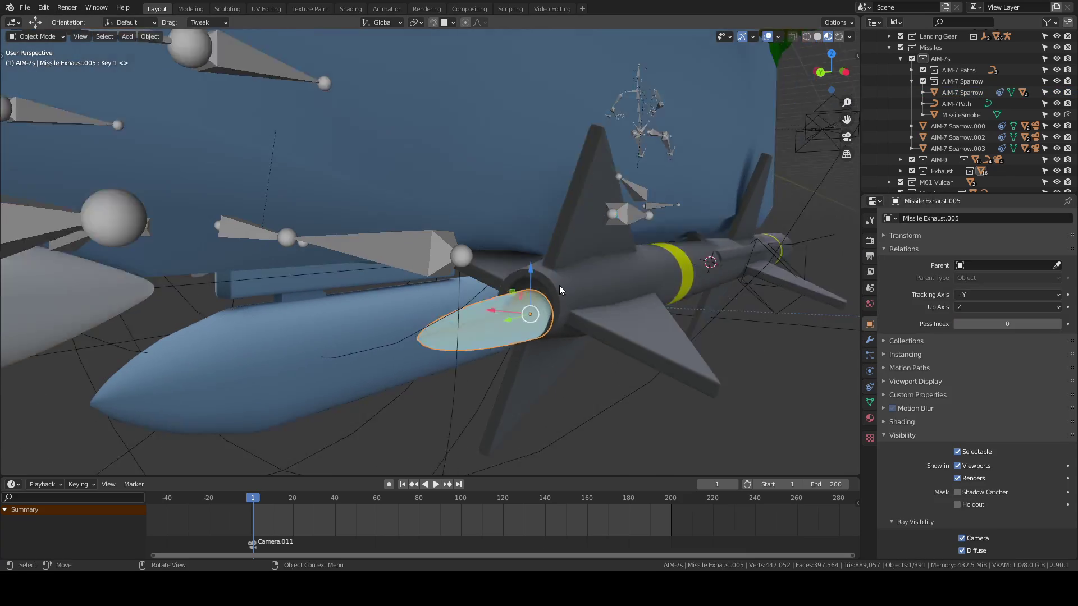
Parent the exhaust cone to the AIM-7 Sparrow and show its materials in the node editor
key("ctrl+p")
left_click(605, 349)
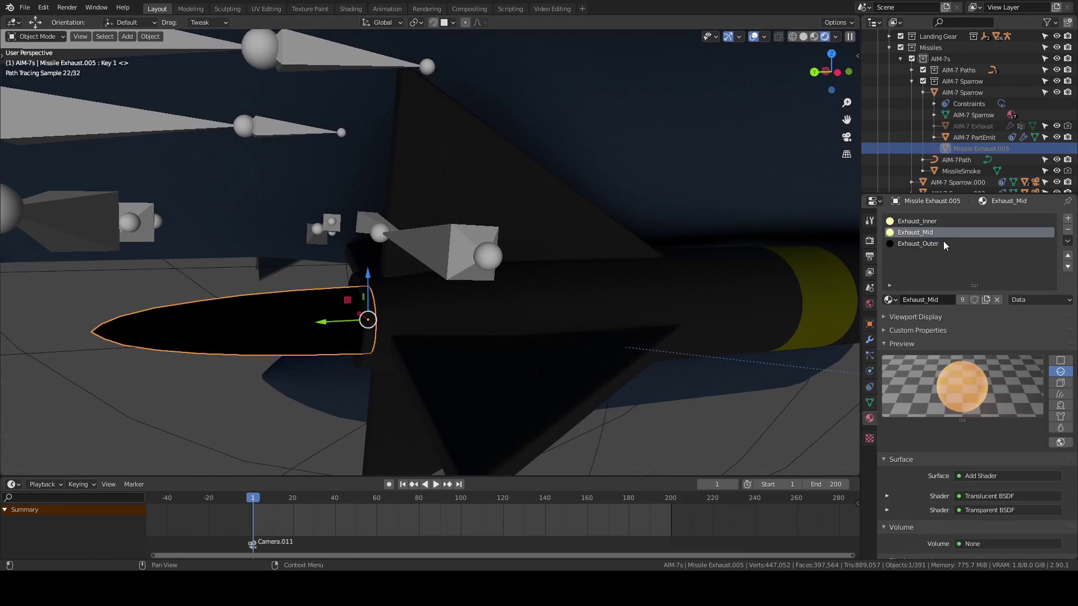
left_click(944, 246)
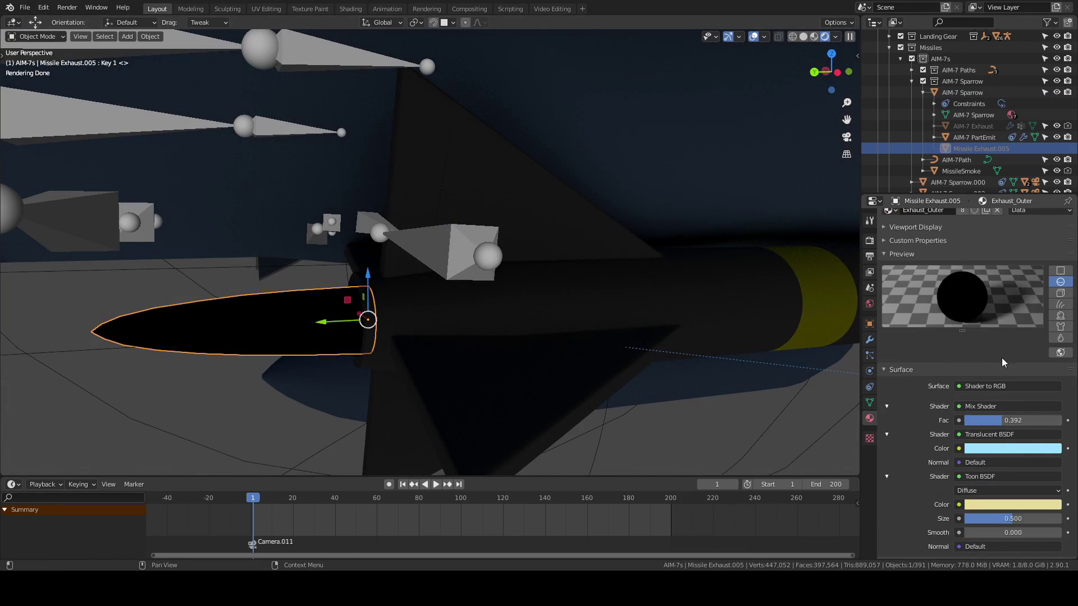
left_click(921, 233)
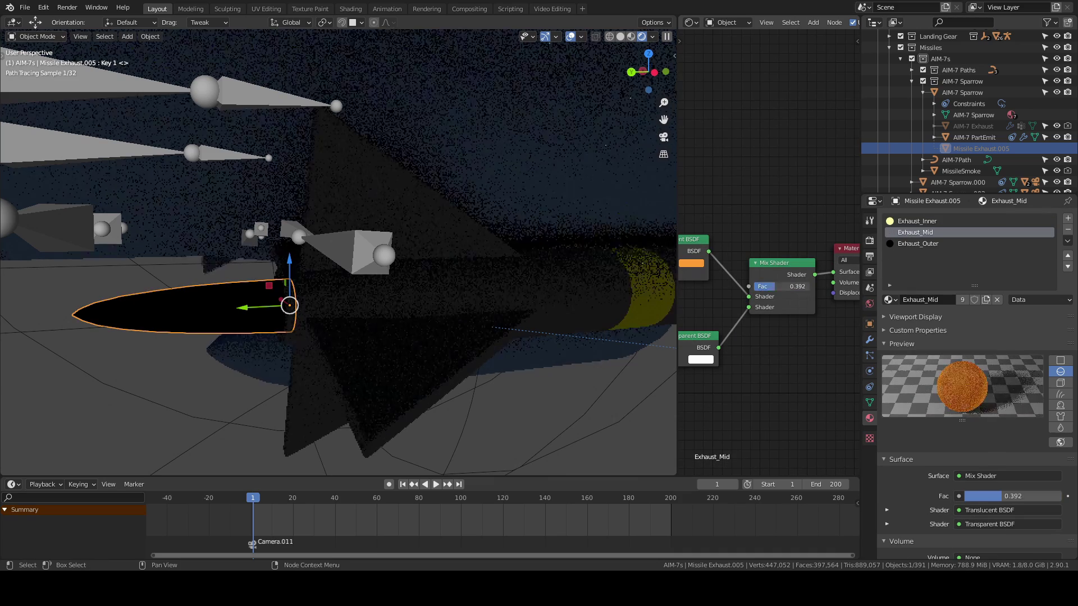
Switch Exhaust_Outer's Toon shader to Emission and bring up the emitter's mesh data
left_click(917, 244)
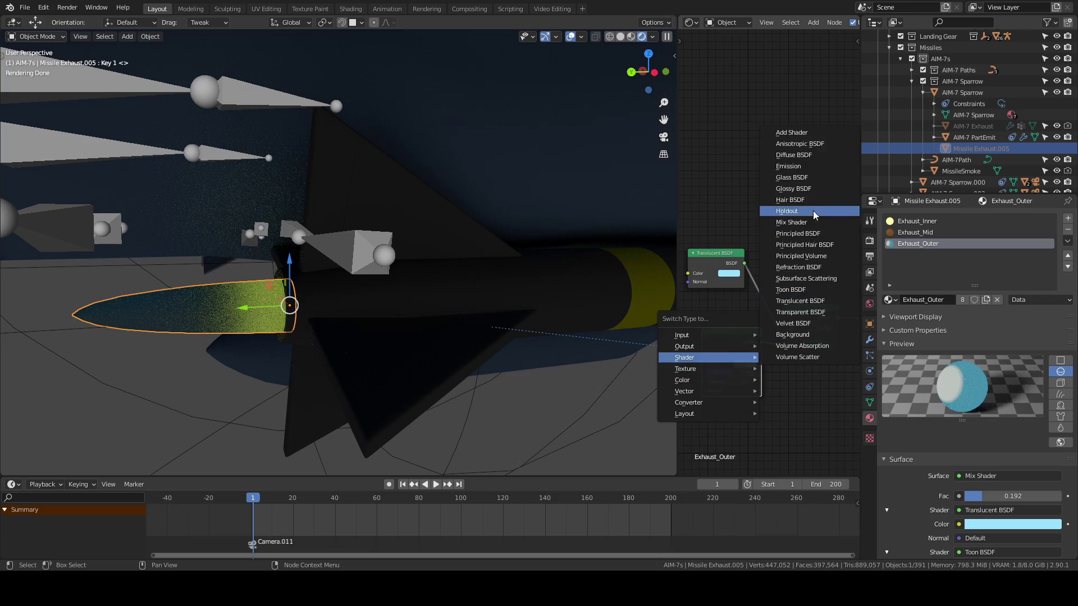
left_click(788, 166)
key("shift+z")
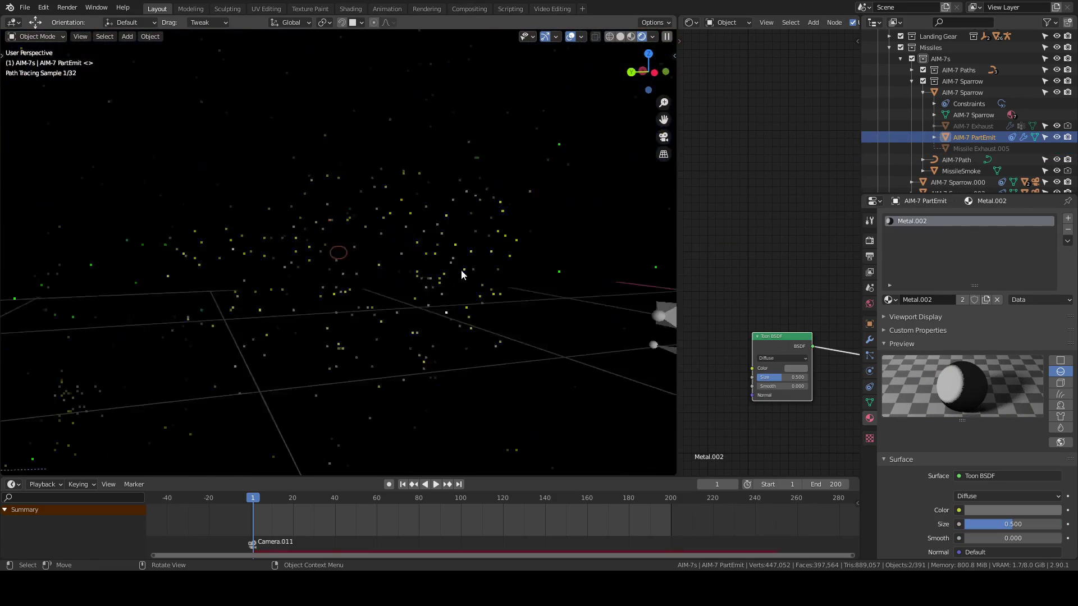
mouse_move(392, 260)
middle_mouse_down()
mouse_move(640, 282)
mouse_move(674, 303)
middle_mouse_up()
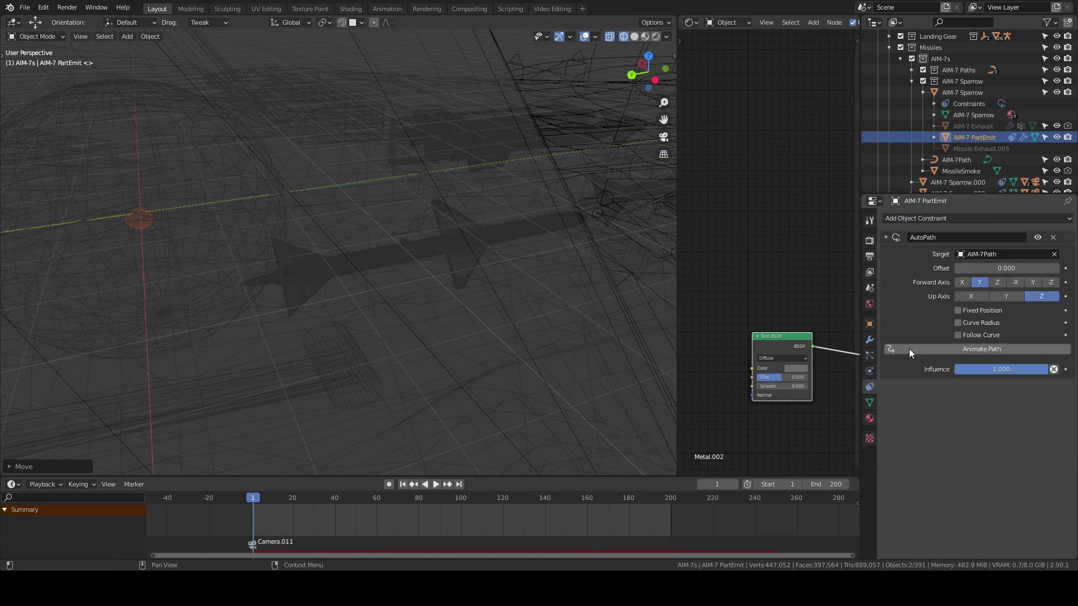
left_click(869, 402)
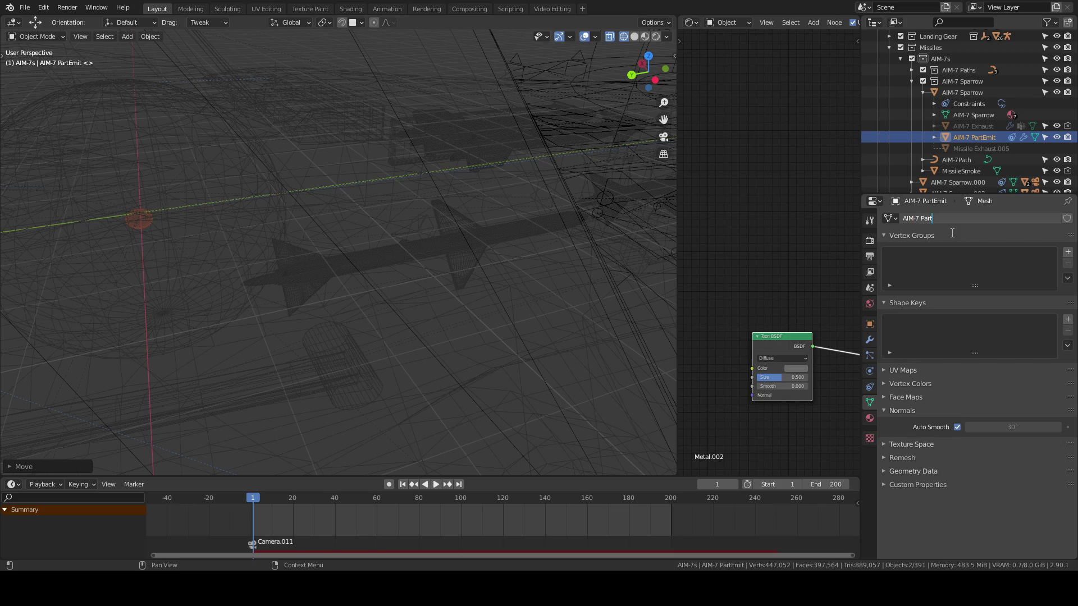
Confirm the renamed mesh data and check the emitter's particle cache in material preview
key("Return")
middle_click_drag(831, 247, 780, 257)
left_click(870, 354)
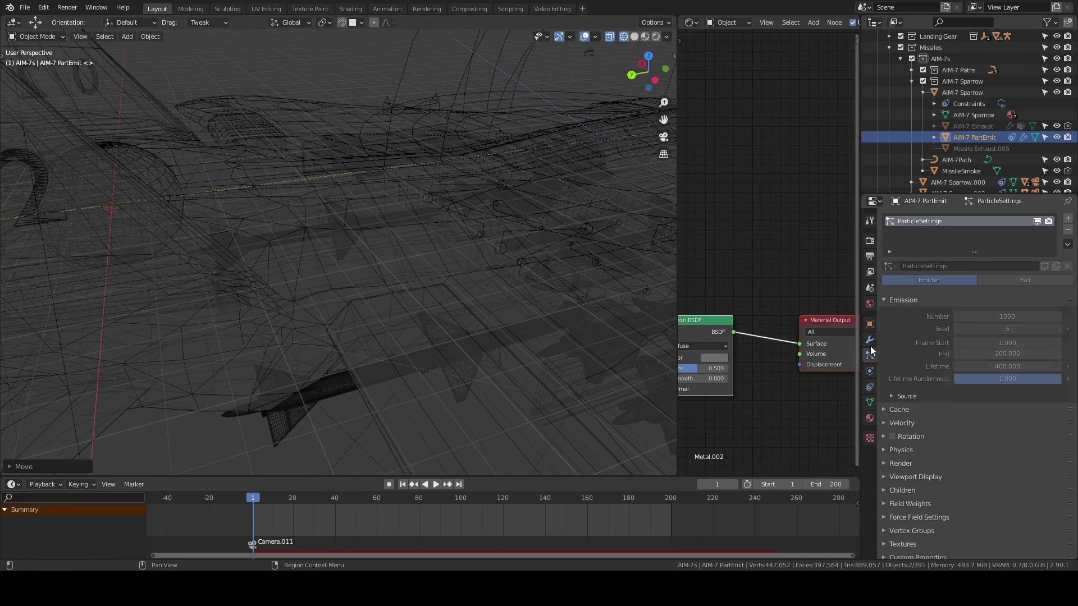
left_click(899, 409)
mouse_move(476, 309)
middle_mouse_down()
mouse_move(514, 328)
mouse_move(430, 285)
middle_mouse_up()
key("z")
key("2")
Select the AIM-7 Sparrow and adjust its offset along the path-following constraint
scroll(430, 286, "up", 5)
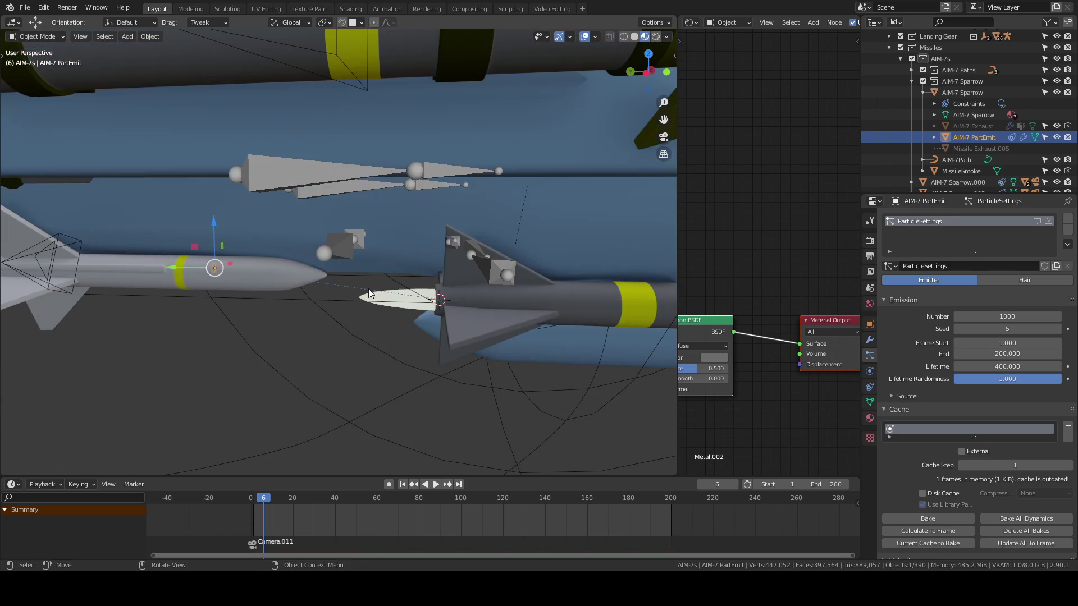
scroll(368, 293, "down", 5)
middle_click_drag(470, 254, 366, 338)
left_click(366, 338)
left_click(869, 387)
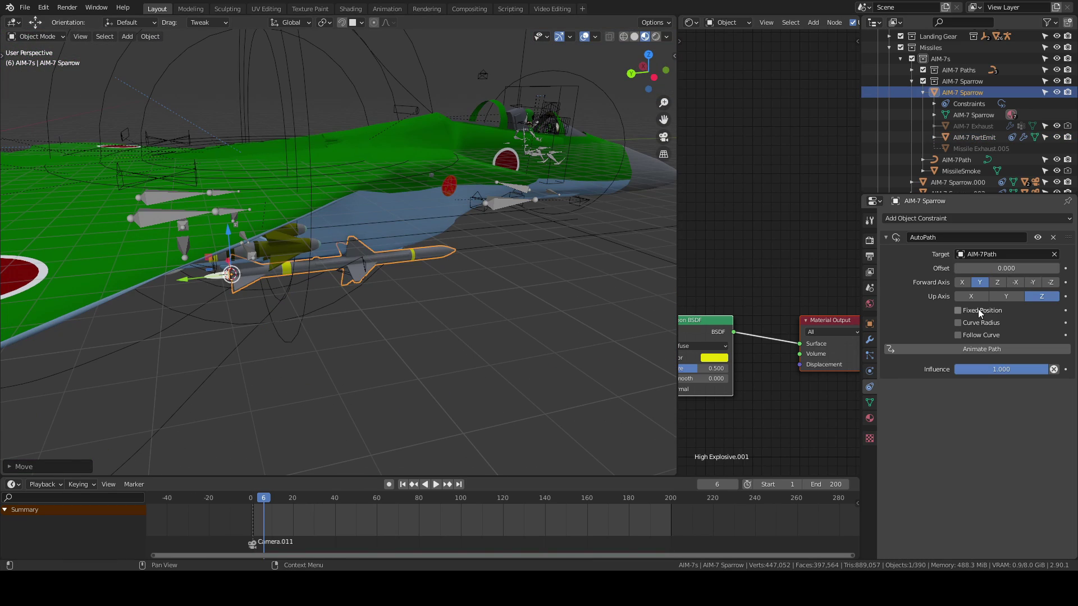
left_click_drag(989, 268, 1011, 269)
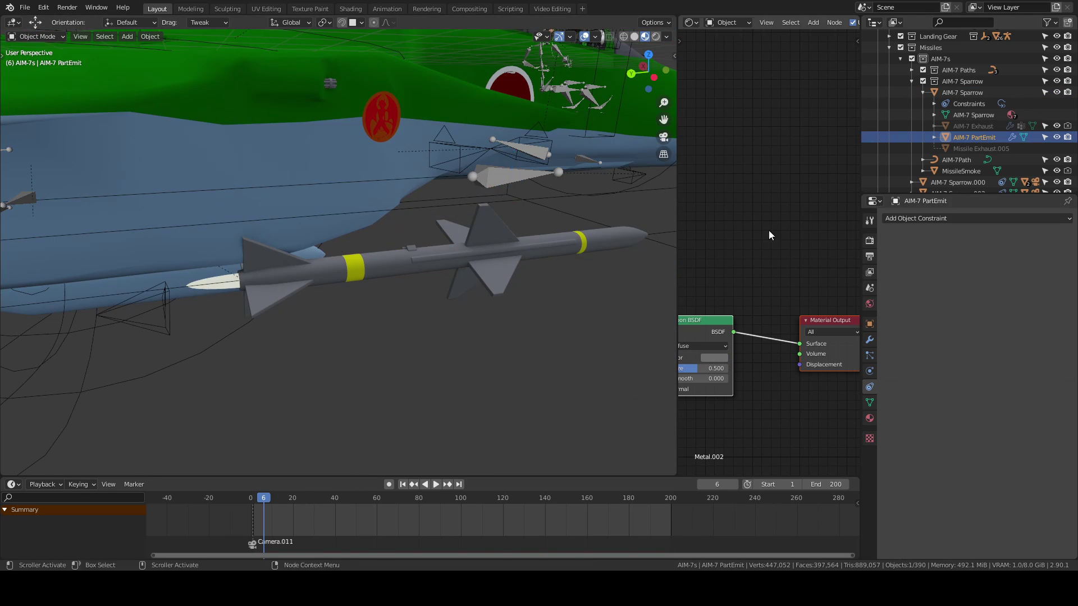
Clear AIM-7 PartEmit's location so it returns to the missile's tail
left_click(972, 114)
key("Tab")
key("KP_Decimal")
key("alt+g")
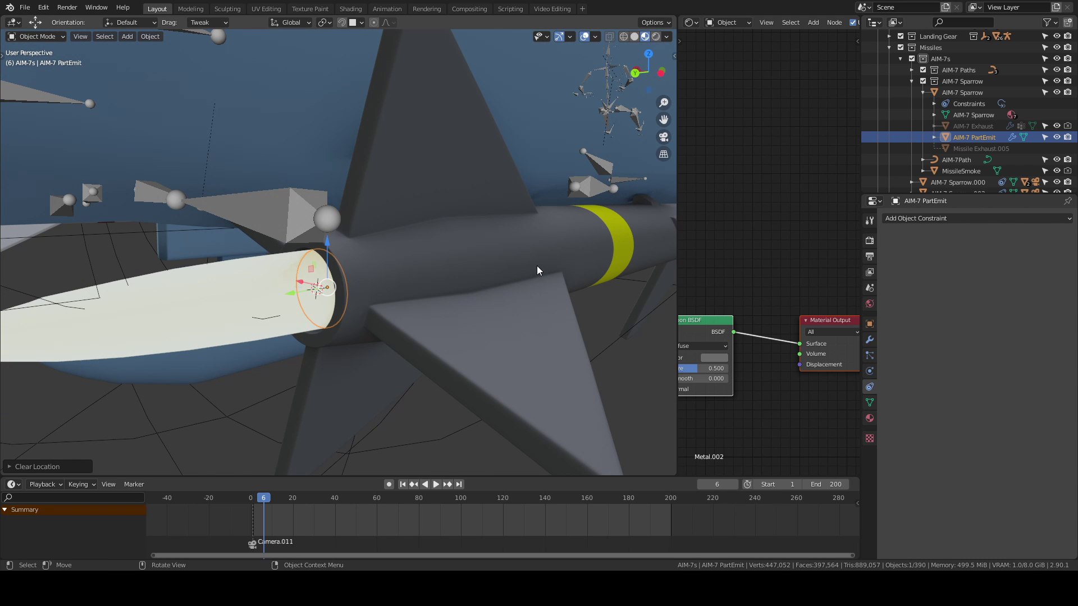
scroll(536, 265, "down", 3)
left_click(981, 148)
Make Missile Exhaust.005 visible in viewports and save the file
left_click(869, 324)
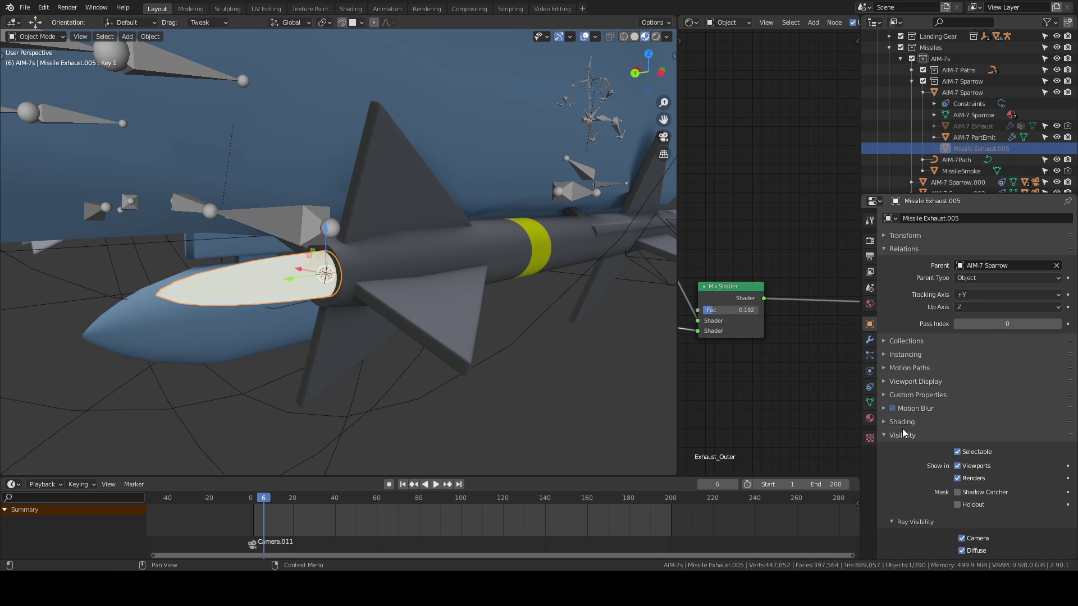
left_click(958, 466)
key("ctrl+s")
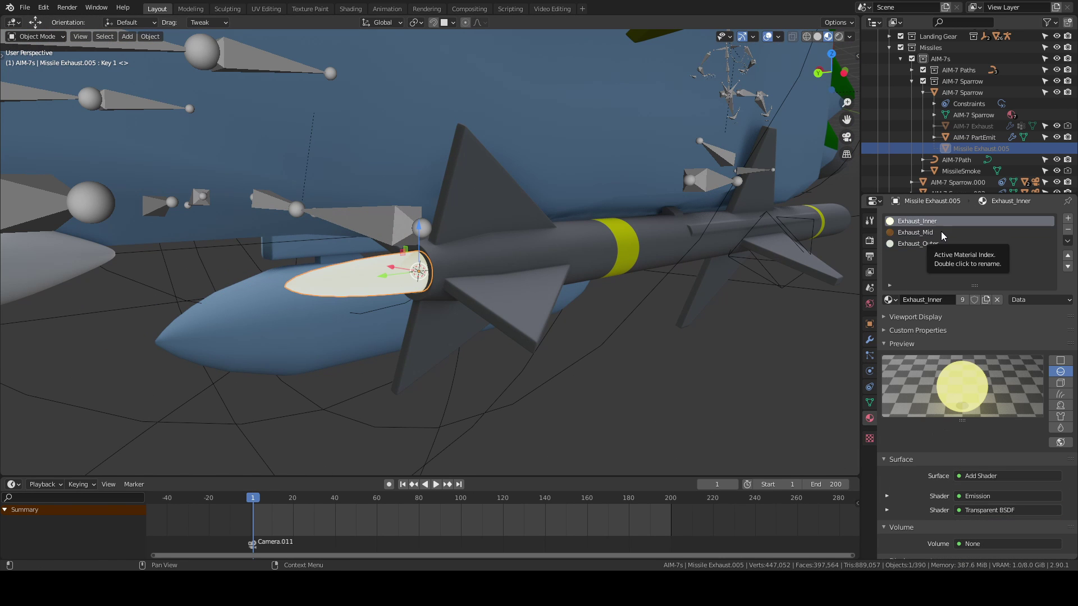
Route Exhaust_Outer's Mix Shader into the Volume output and raise Fac to 0.534
left_click(957, 243)
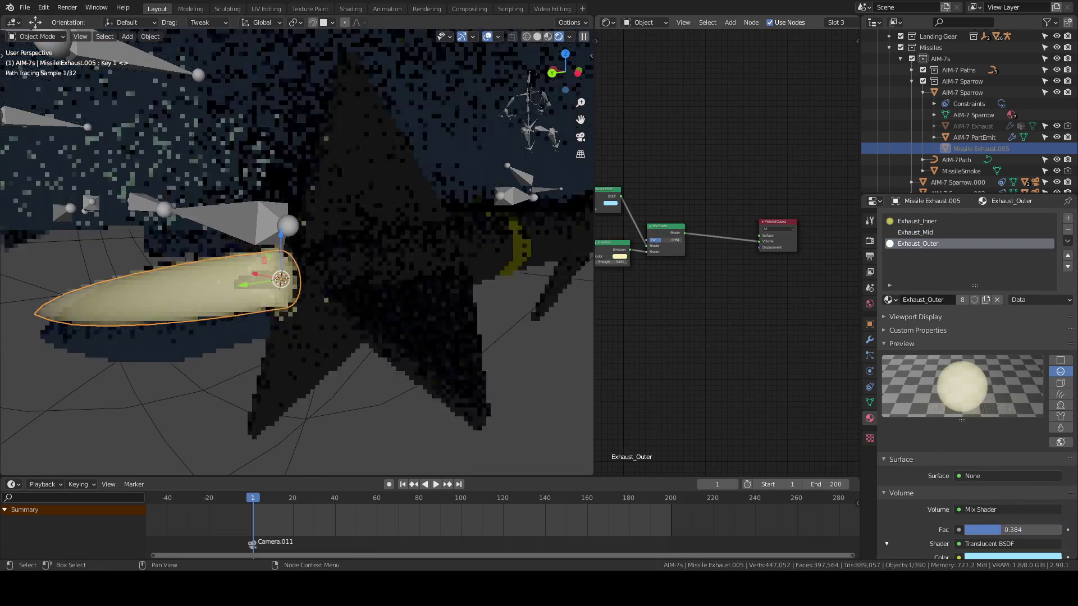
left_click_drag(1010, 529, 1027, 529)
middle_click_drag(649, 277, 696, 293)
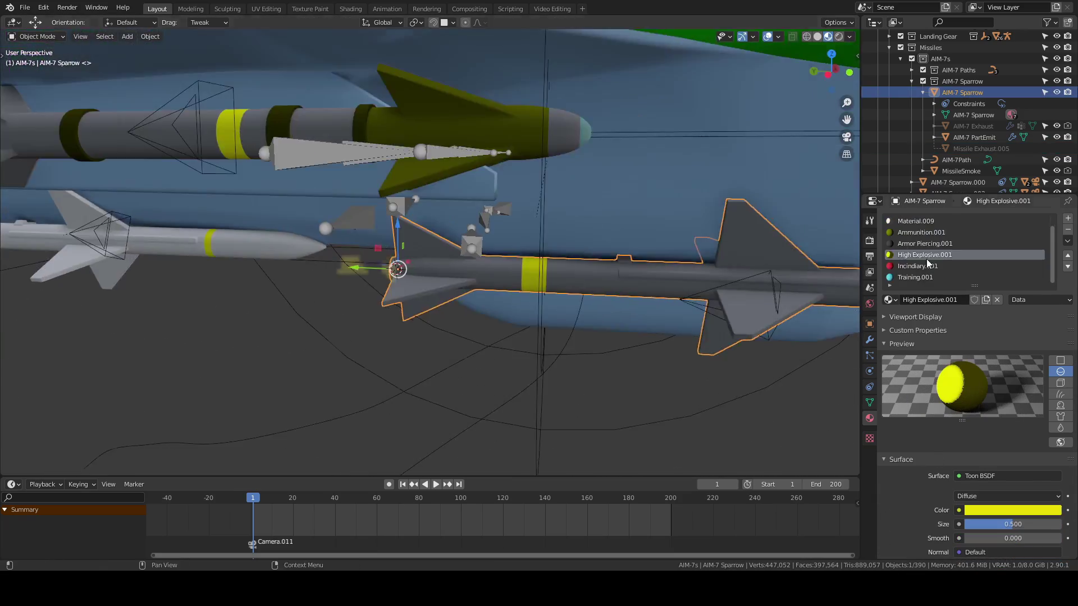
middle_click_drag(426, 269, 410, 281)
Delete the selected missile objects and duplicate the AIM-7 Sparrow collection
key("Delete")
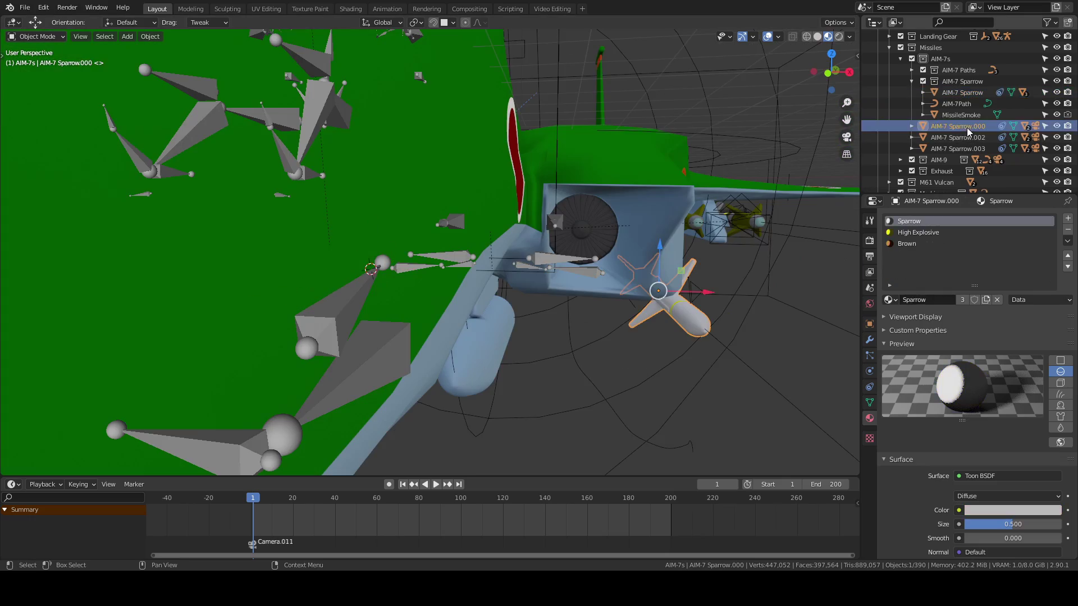
left_click(963, 85)
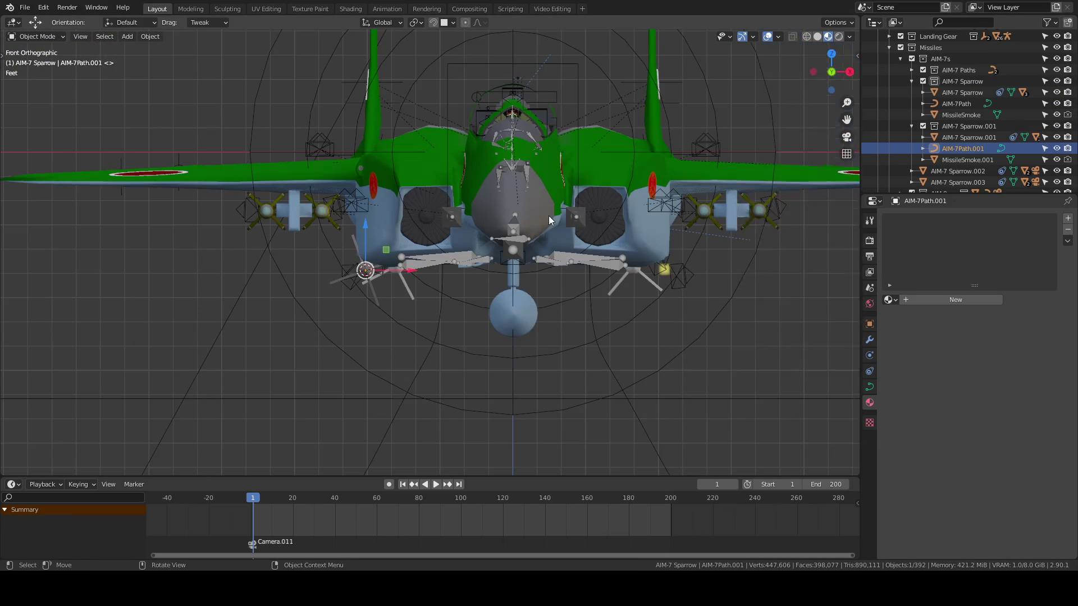
key("n")
scroll(447, 211, "up", 3)
scroll(572, 255, "up", 2)
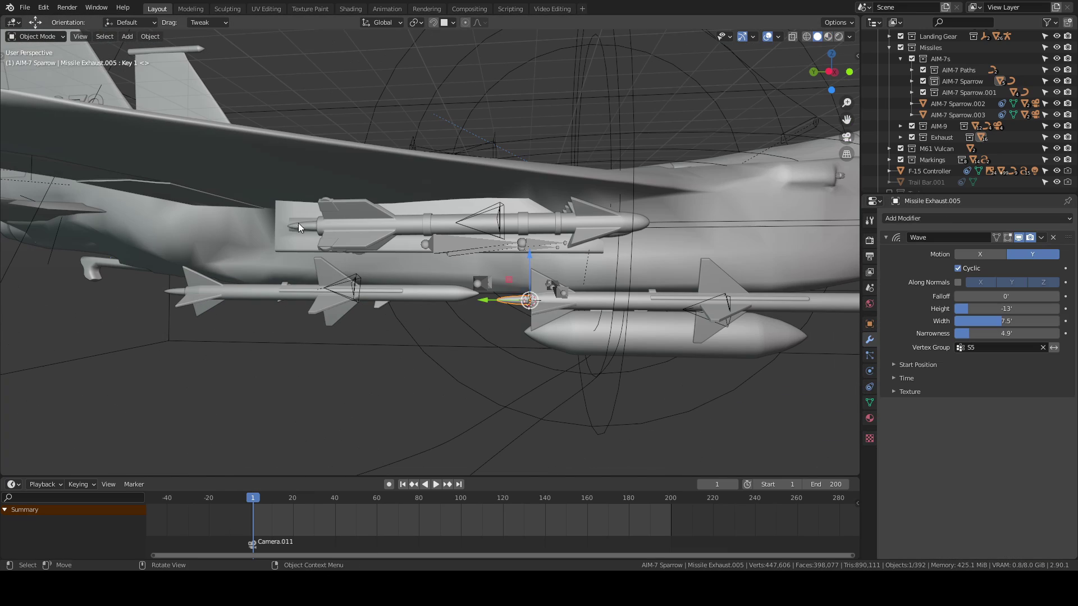
Check the Exhaust collection options and select MissileSmoke inside AIM-7 Sparrow
right_click(936, 137)
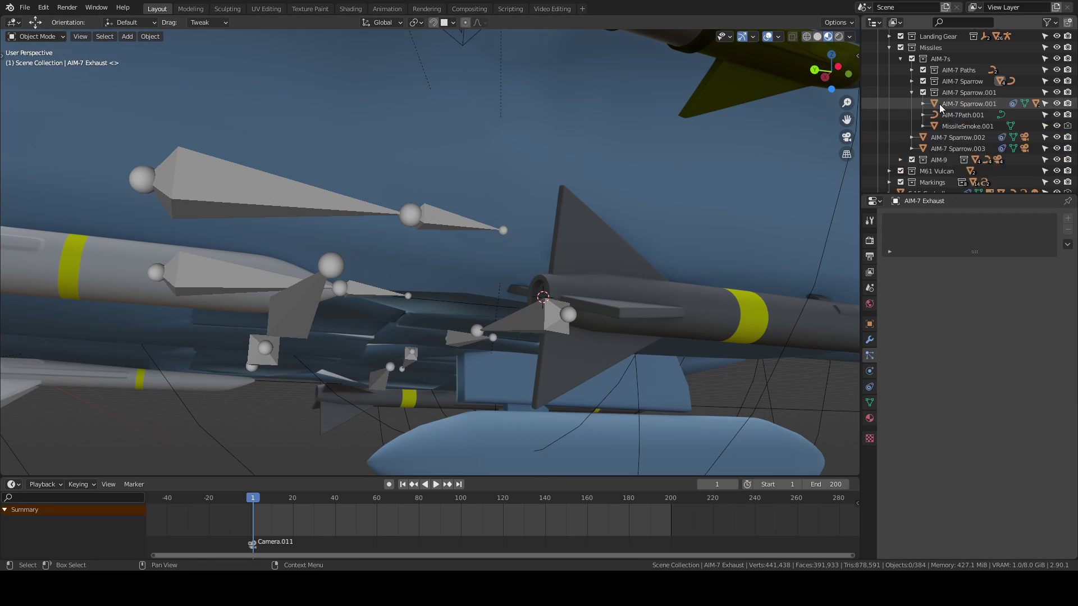
left_click(912, 82)
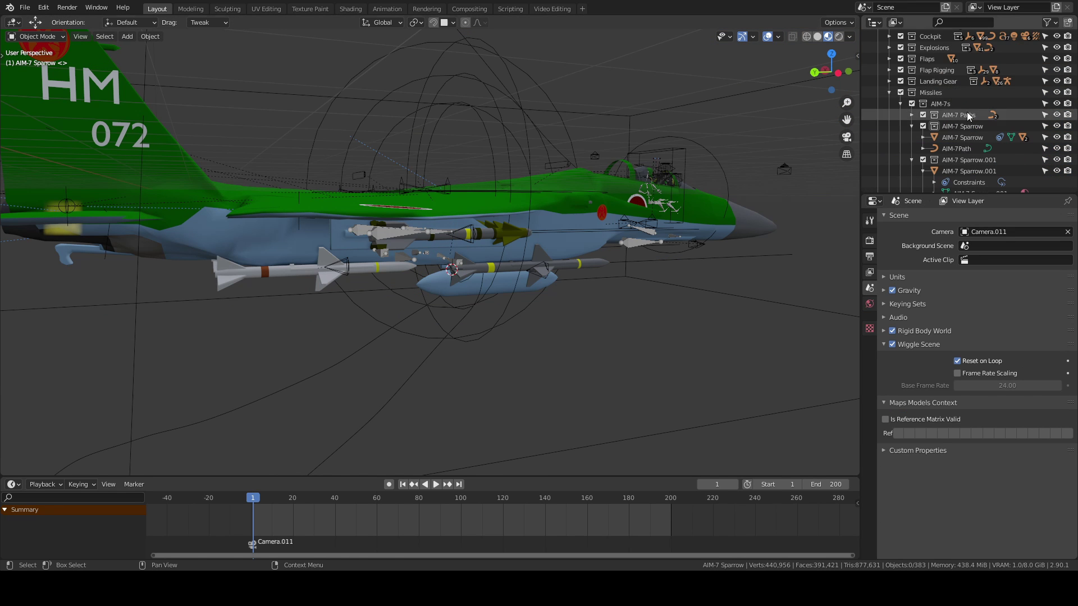
scroll(974, 93, "down", 3)
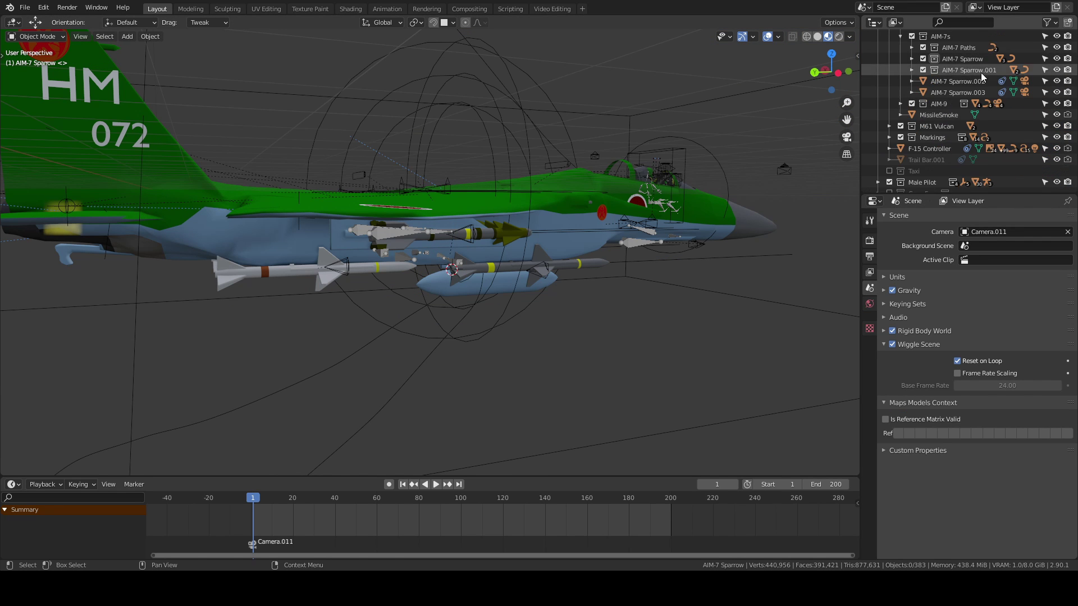
left_click(939, 103)
middle_click_drag(449, 252, 610, 259)
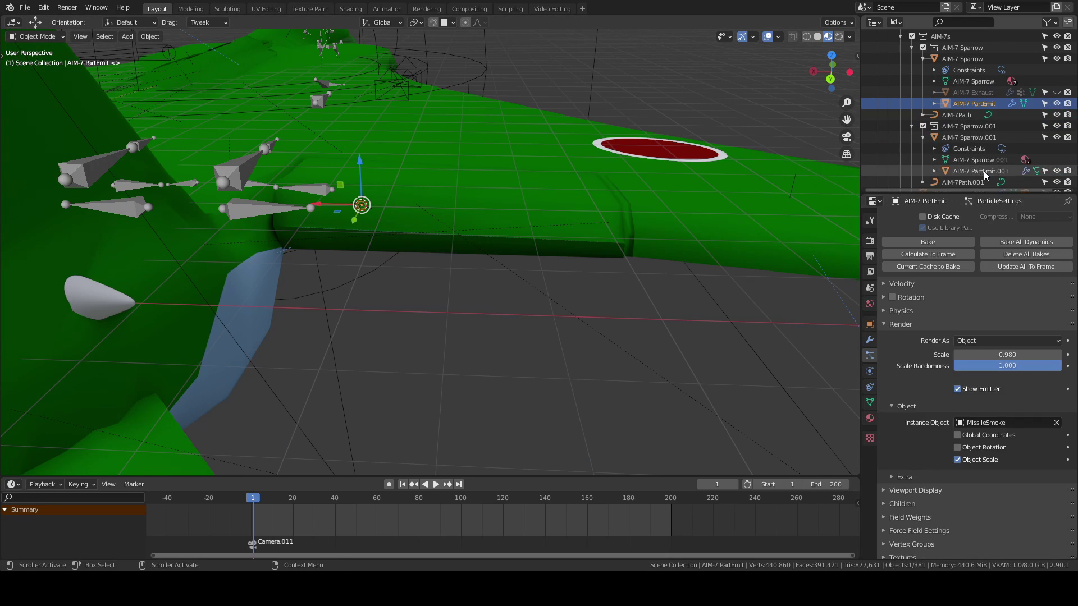
Remove extra objects from AIM-7 Sparrow.002 and rotate AIM-7Path.002 about global Y
left_click(951, 93)
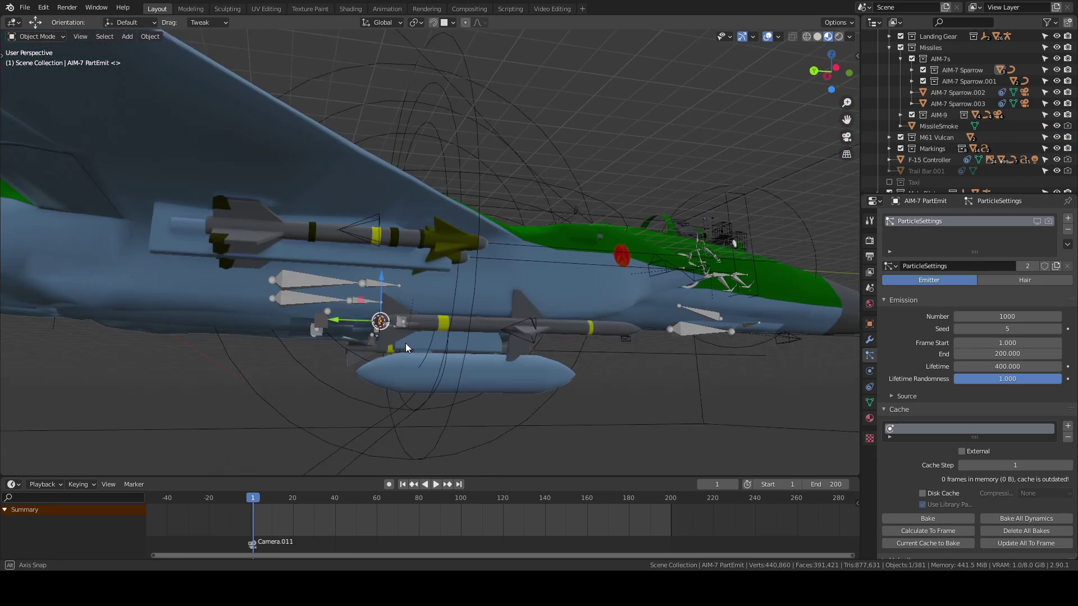
key("Delete")
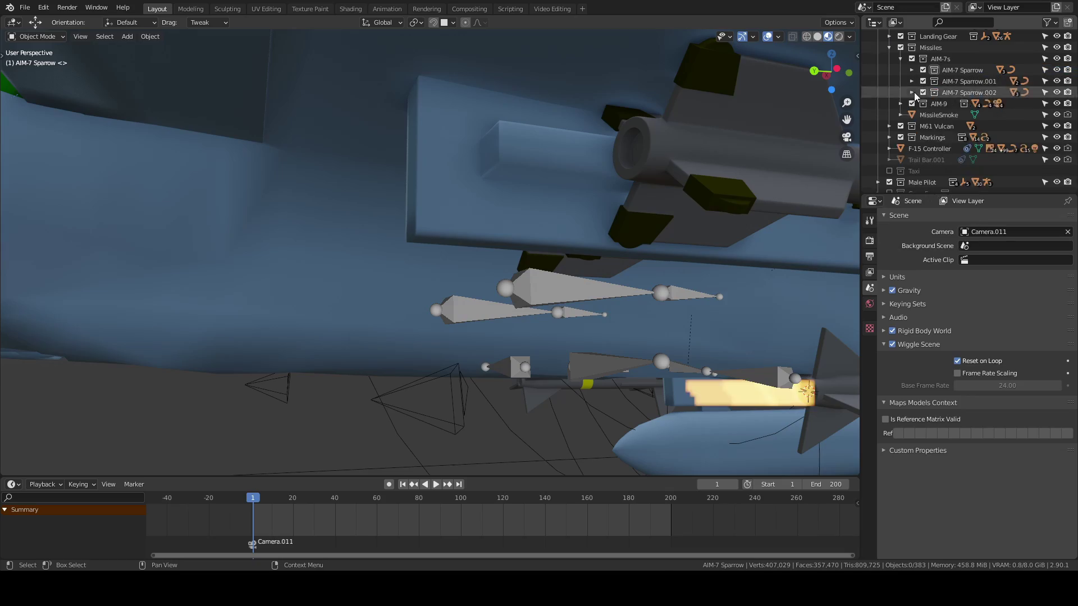
left_click(912, 92)
left_click(962, 115)
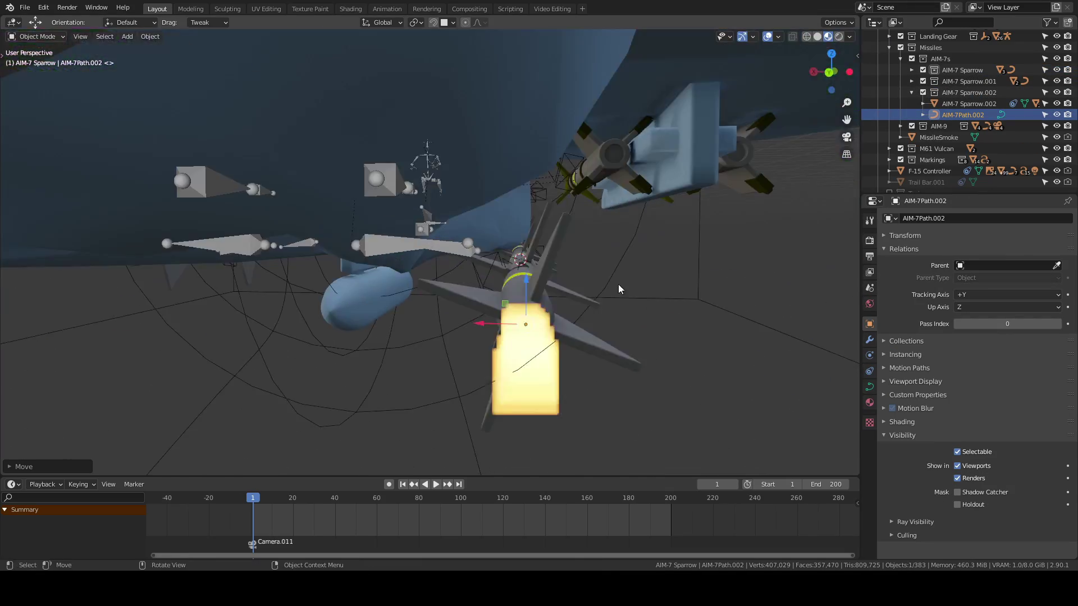
key("r")
key("y")
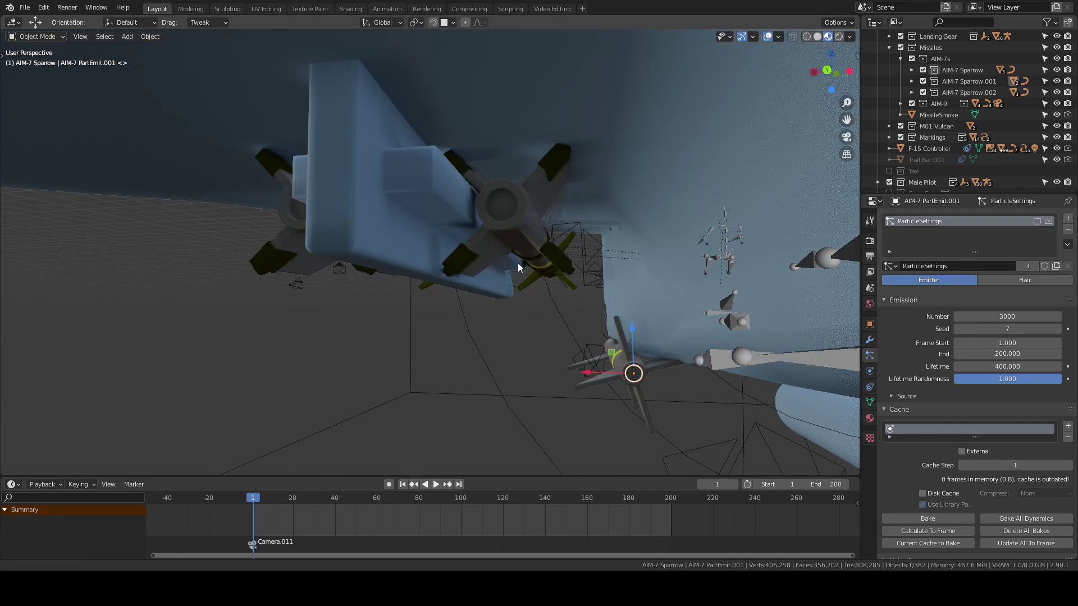
Duplicate AIM-7 Sparrow.001 as AIM-7 Sparrow.003 and move AIM-7Path.003 under the jet
left_click(977, 82)
left_click(966, 81)
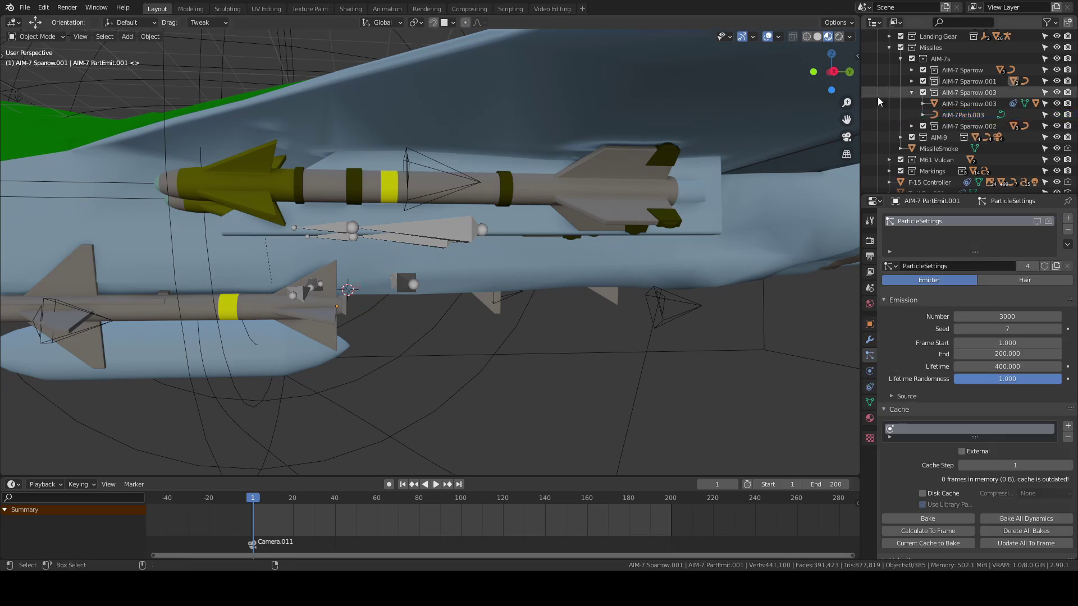
left_click(1003, 126)
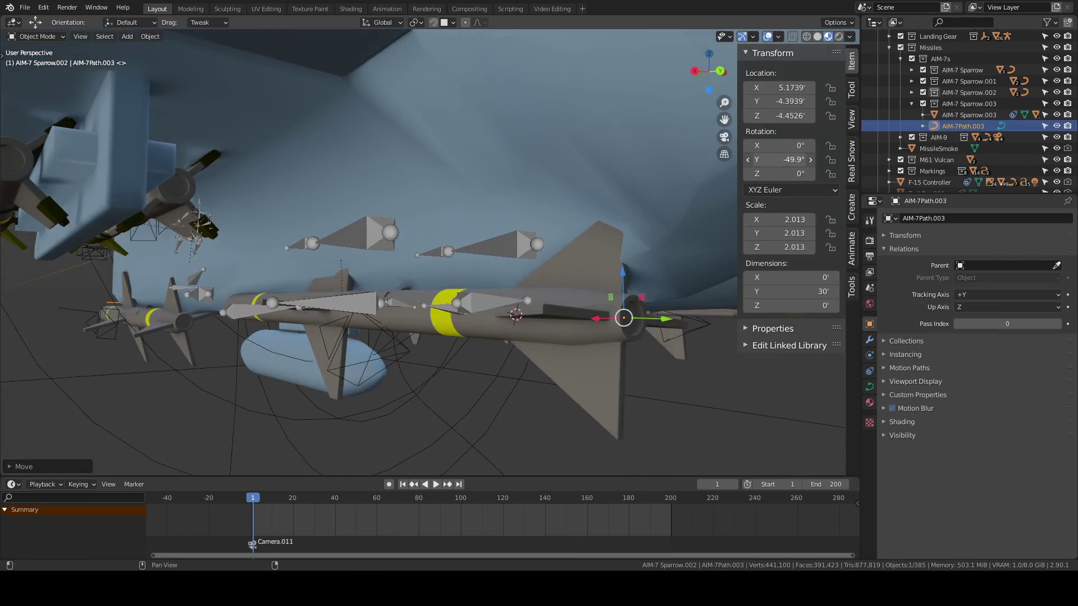
left_click_drag(530, 404, 514, 155, "ctrl")
Undo a stray F-15 Controller change and frame the missile camera AIM-7.Cam.001
left_click(514, 155)
middle_click_drag(514, 155, 618, 225)
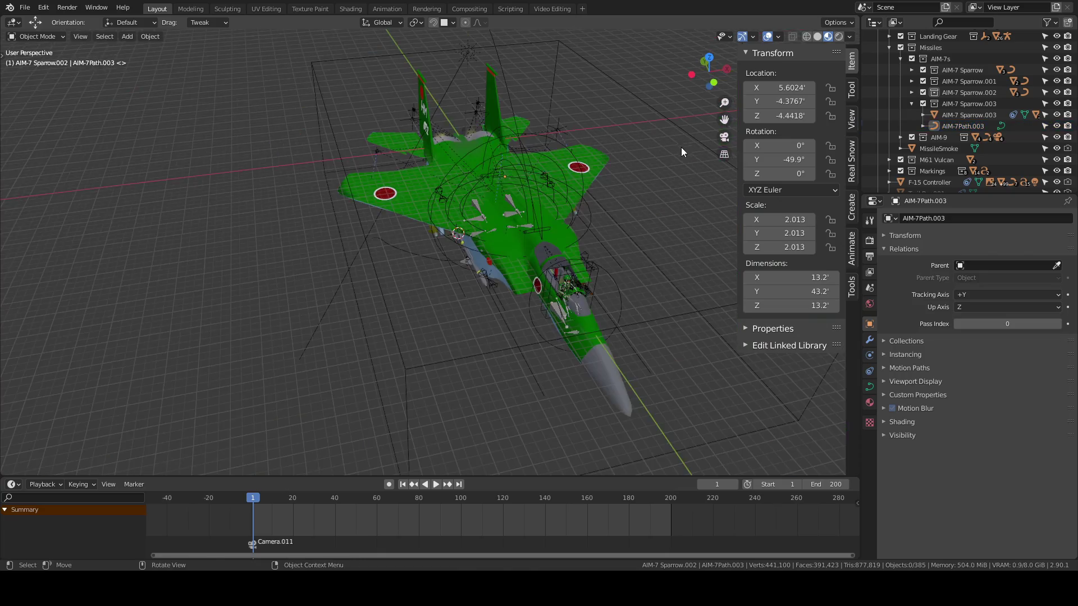
key("ctrl+z")
middle_click_drag(822, 128, 576, 240)
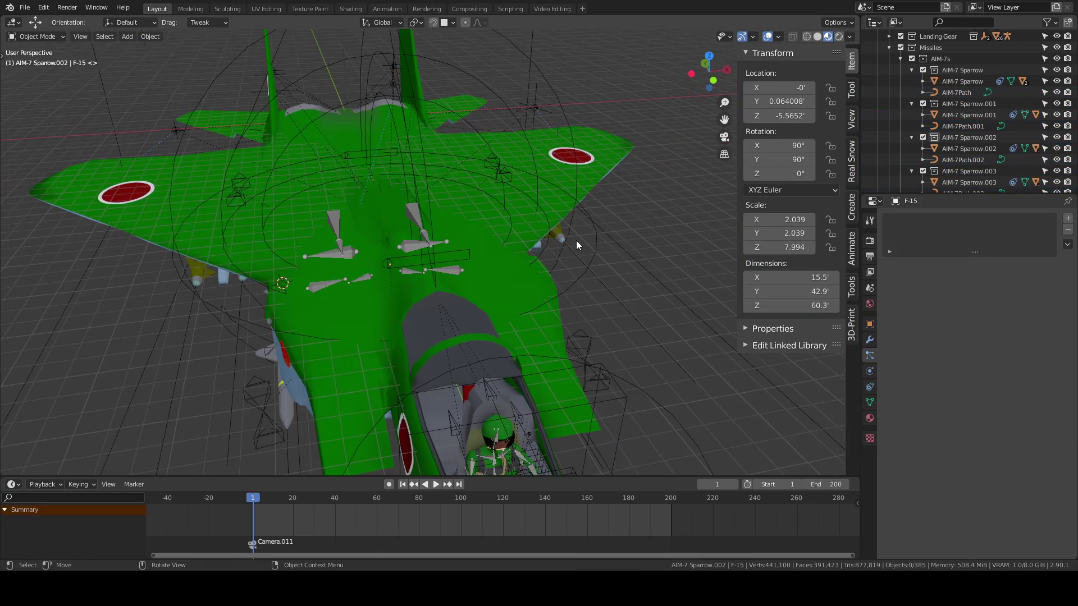
left_click(576, 241)
key("KP_Decimal")
Re-aim the AIM-7.Cam.003 camera along its missile using fly mode
key("ctrl+KP_0")
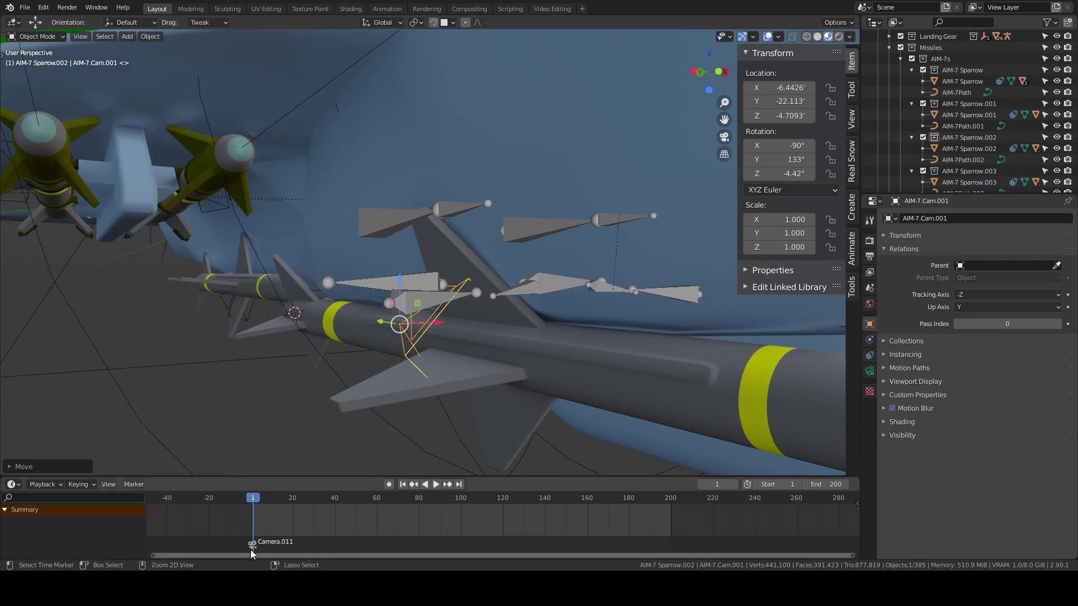
left_click(621, 357)
middle_click_drag(578, 341, 351, 284)
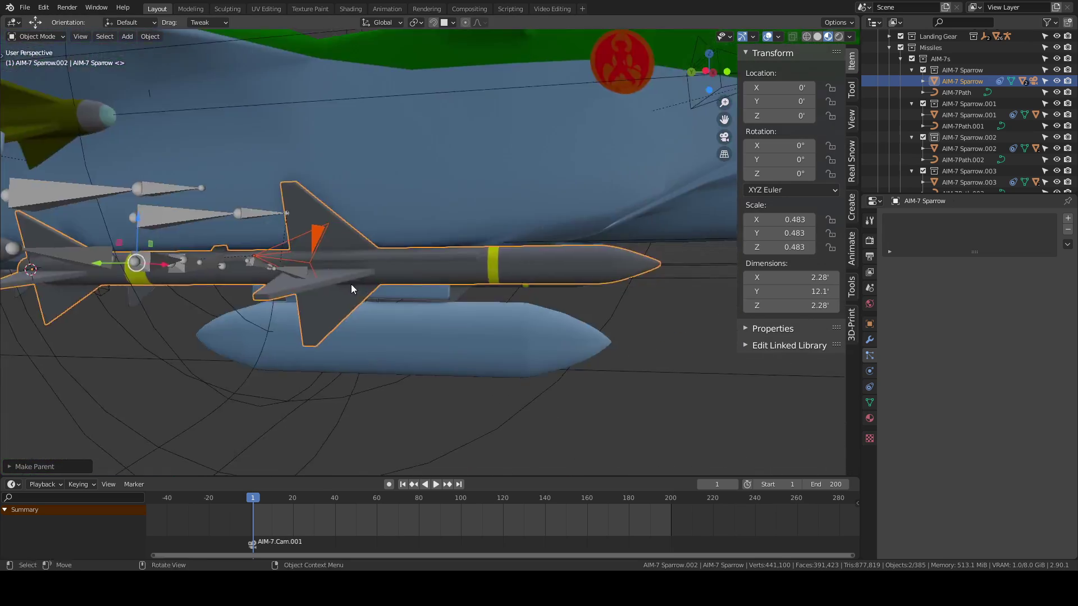
left_click(351, 284)
key("ctrl+KP_0")
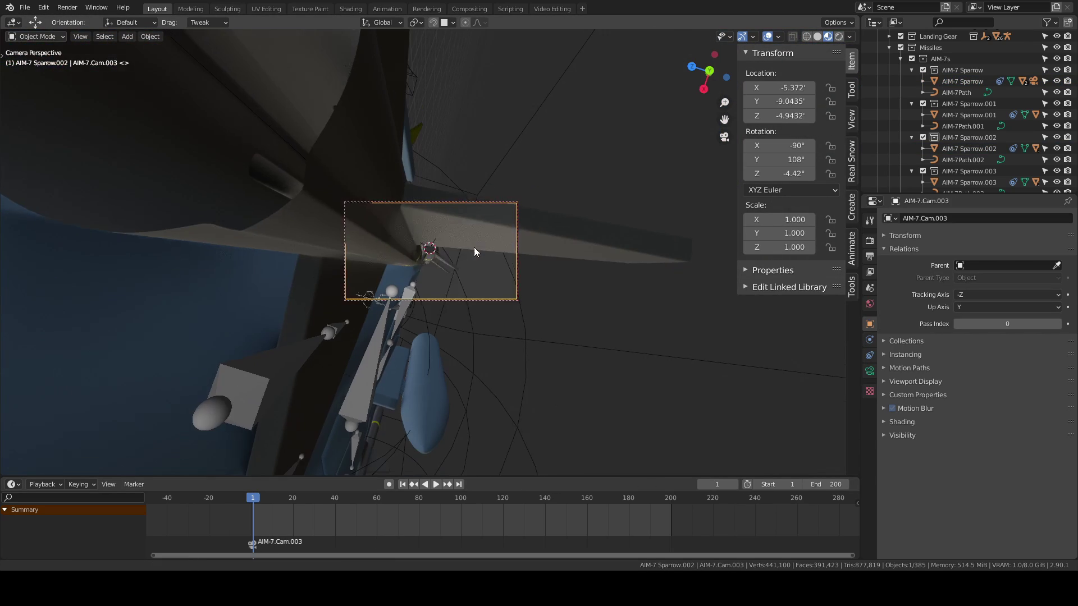
scroll(468, 306, "up", 3)
key("q")
left_click(496, 251)
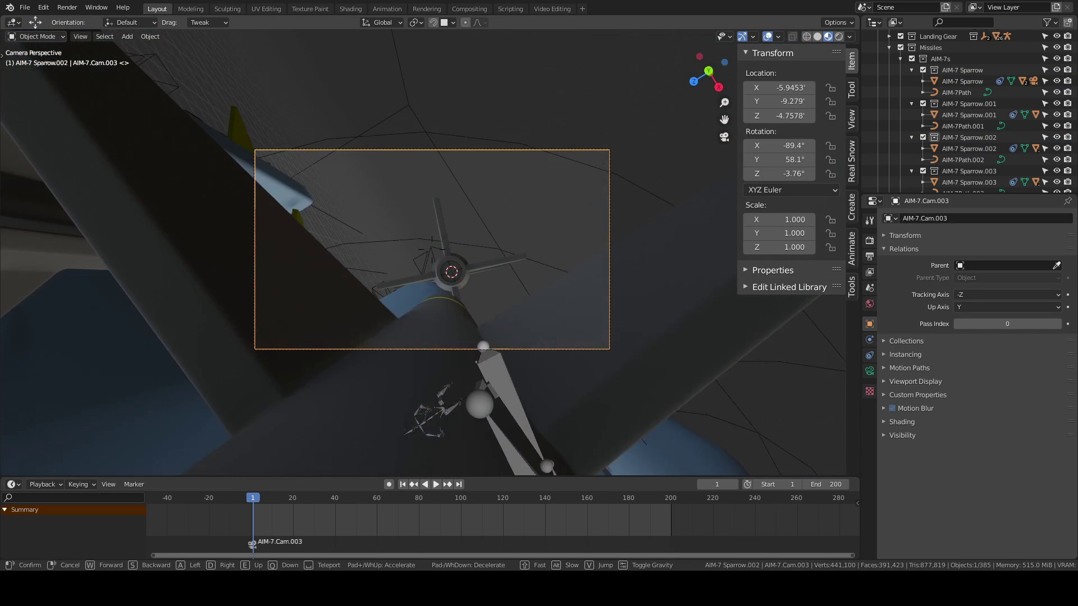
mouse_move(436, 245)
middle_mouse_down()
mouse_move(545, 149)
mouse_move(419, 201)
middle_mouse_up()
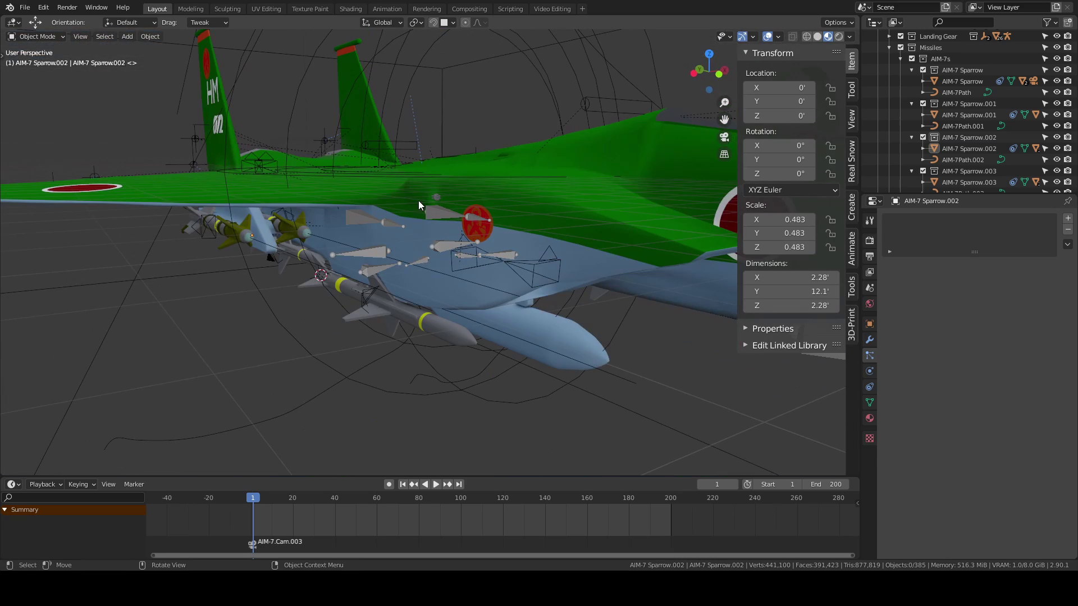
Shift the AIM-7.Cam.000 camera along the X axis
key("KP_0")
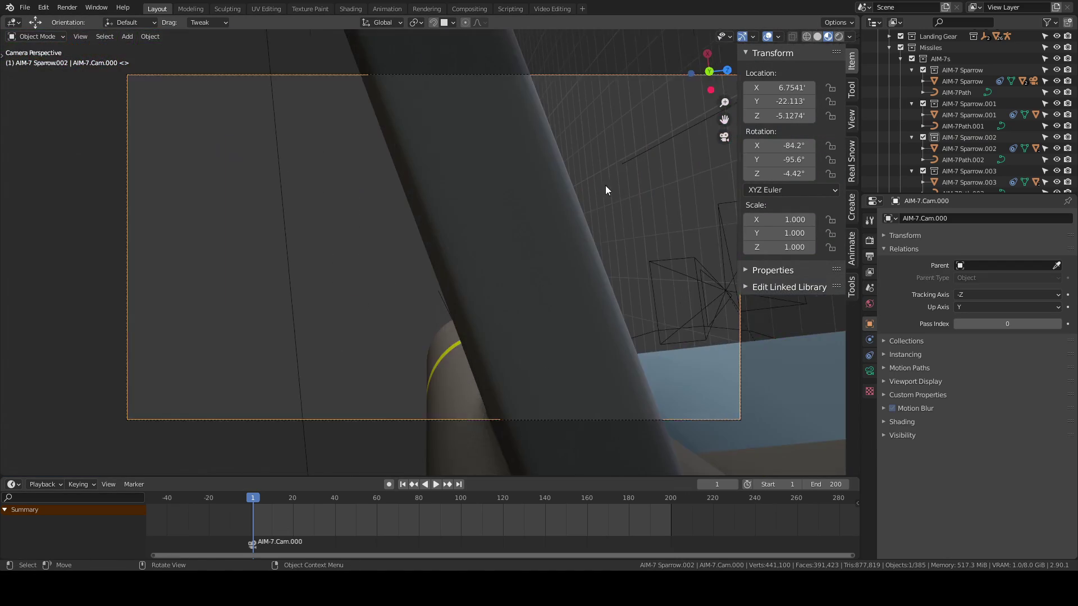
key("g")
key("x")
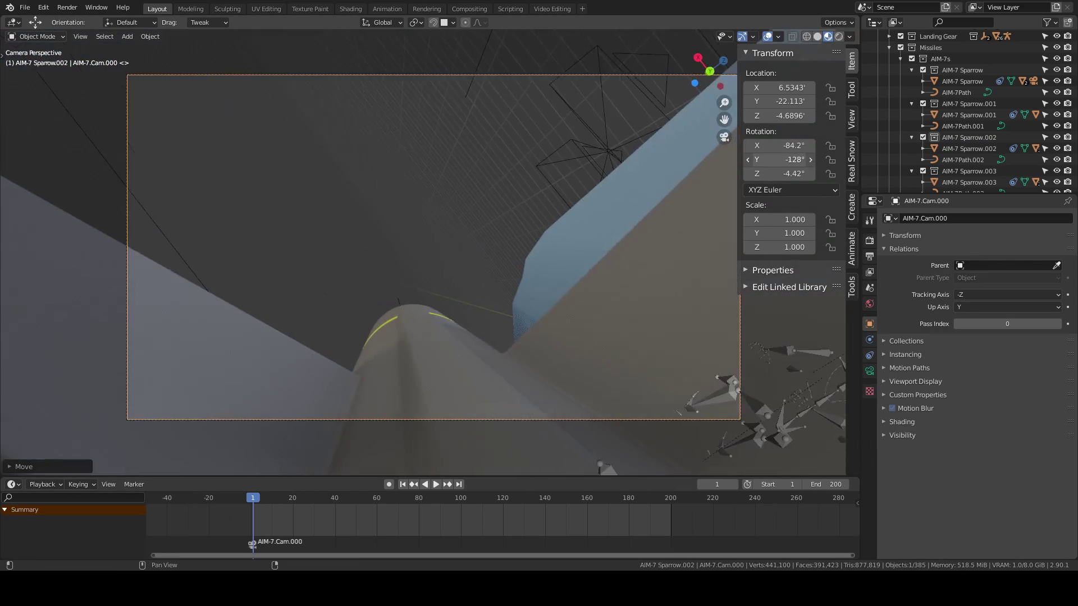
left_click(540, 231)
Reframe AIM-7.Cam.002 along the missile and parent it to AIM-7 Sparrow.003
mouse_move(541, 231)
middle_mouse_down()
mouse_move(329, 328)
mouse_move(538, 297)
mouse_move(439, 314)
middle_mouse_up()
left_click(539, 298)
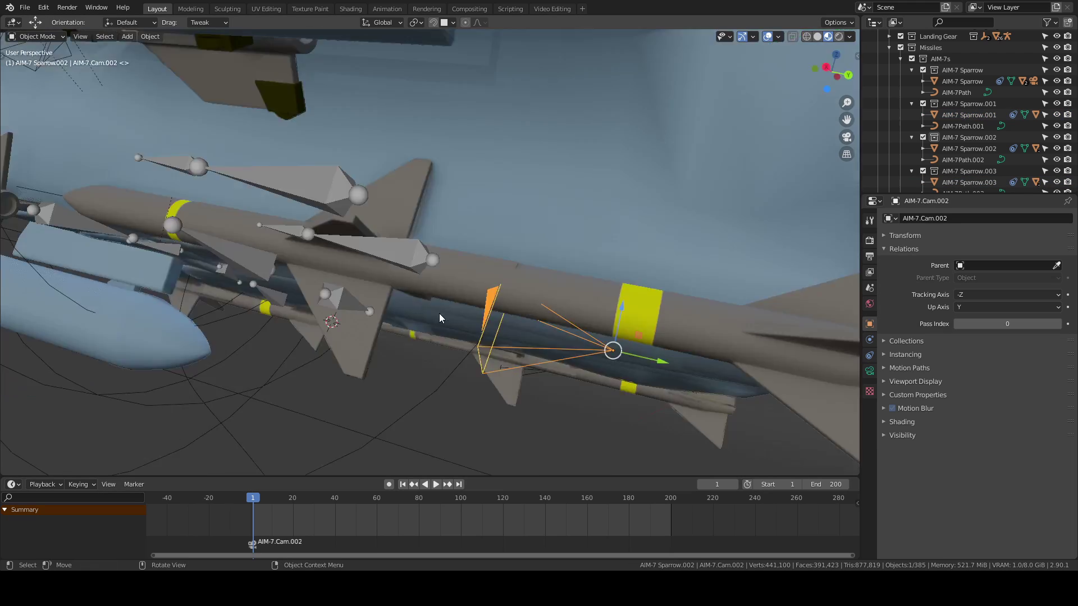
key("ctrl+KP_0")
key("n")
middle_click_drag(784, 115, 784, 116)
left_click(564, 254, "shift")
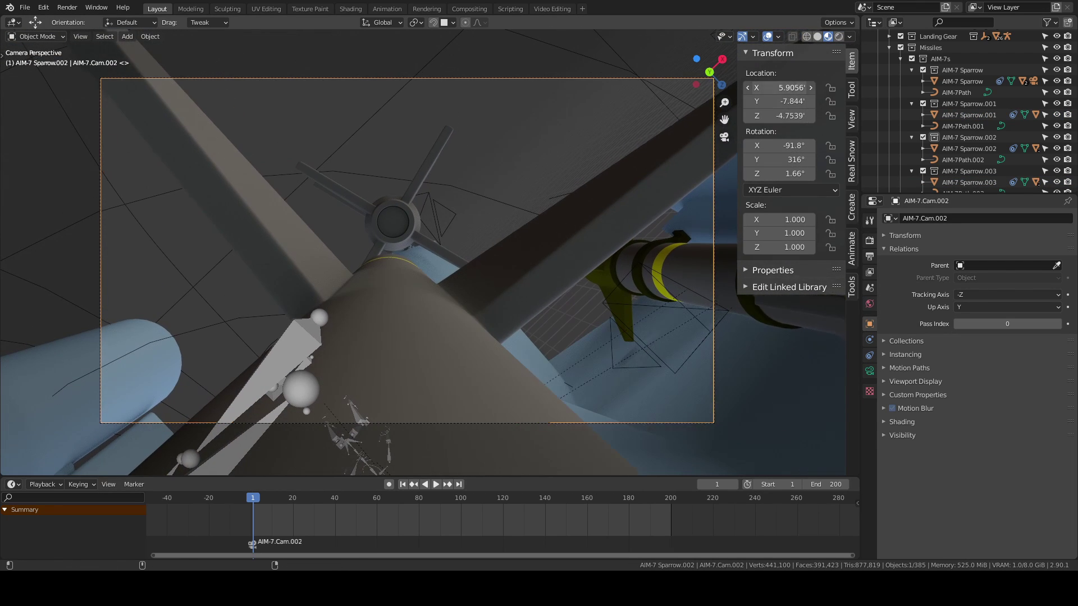
key("ctrl+p")
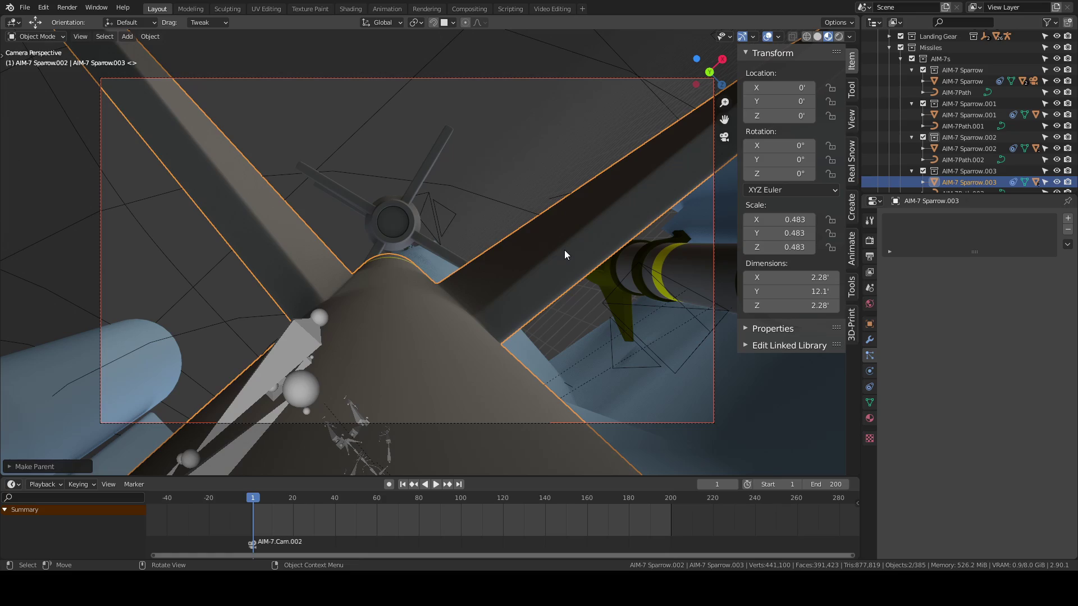
left_click(712, 328)
Orbit the free view around the jet's underside, tail and left side
key("KP_0")
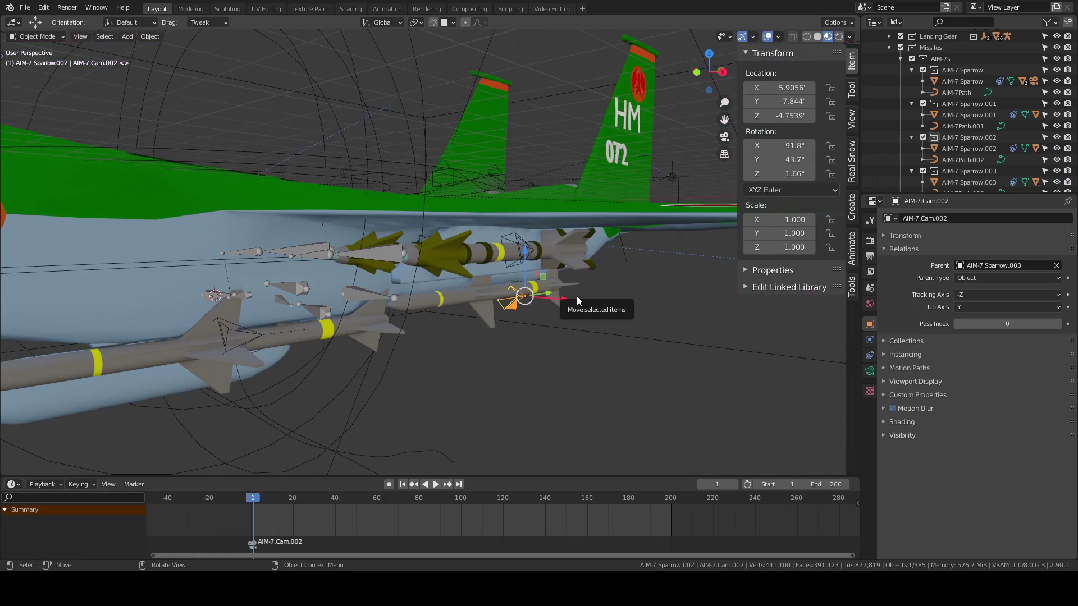
scroll(577, 295, "down", 3)
middle_click_drag(547, 257, 622, 282)
scroll(622, 282, "up", 3)
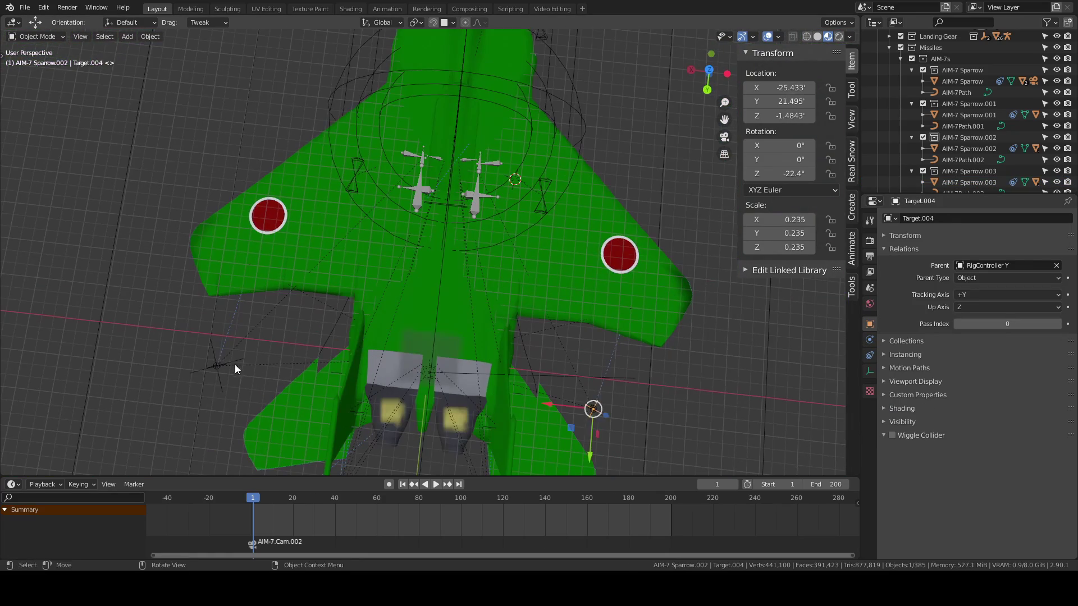
scroll(587, 316, "down", 3)
middle_click_drag(587, 316, 491, 299)
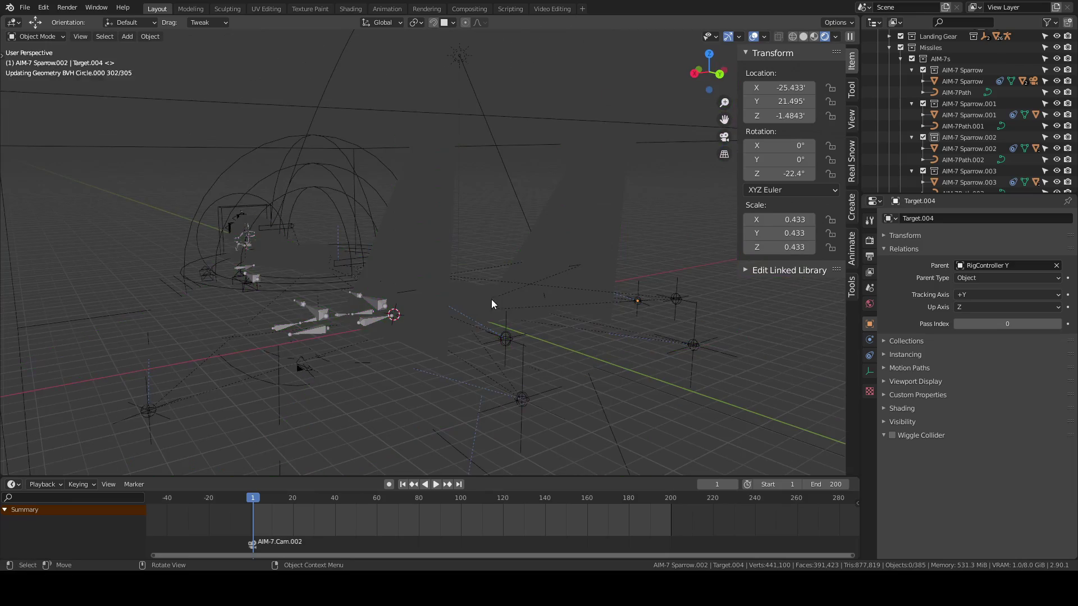
scroll(534, 232, "up", 3)
middle_click_drag(533, 231, 393, 315)
left_click(385, 361)
mouse_move(385, 361)
middle_mouse_down()
mouse_move(382, 241)
mouse_move(511, 386)
middle_mouse_up()
Save F-15 Base.blend, collapse the AIM-7s group and expand the AIM-9 group
key("ctrl+s")
left_click(900, 58)
left_click(900, 70)
Snap the AIM-9 Path to the 3D cursor, delete the leftover object, and expand AIM-9 Paths
mouse_move(483, 247)
middle_mouse_down()
mouse_move(495, 244)
mouse_move(500, 294)
mouse_move(484, 214)
middle_mouse_up()
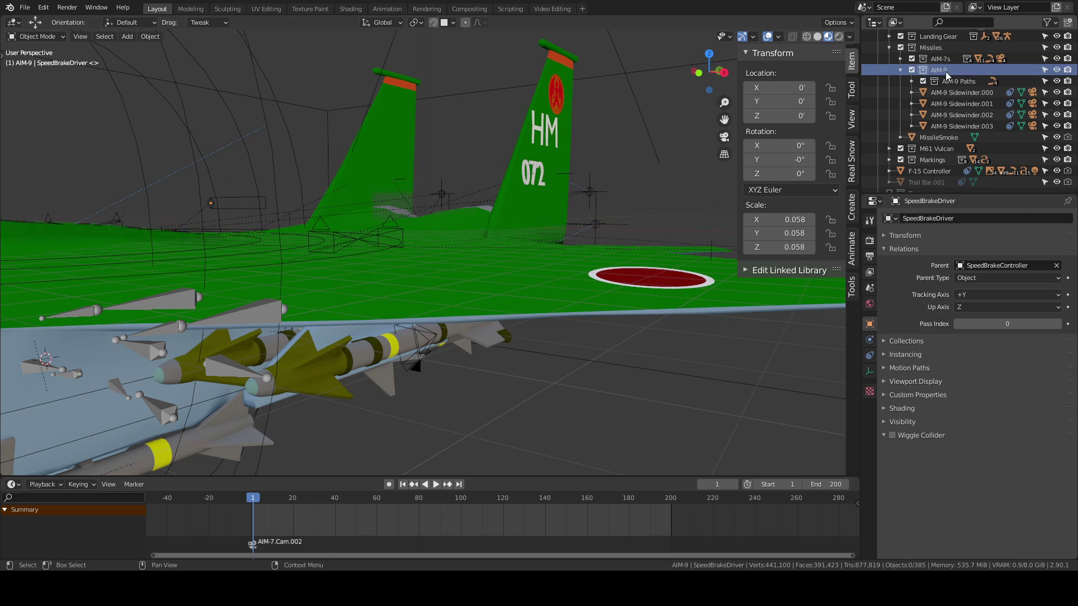
left_click(957, 103)
mouse_move(533, 252)
middle_mouse_down()
mouse_move(506, 245)
mouse_move(486, 137)
mouse_move(466, 240)
middle_mouse_up()
key("shift+s")
key("Delete")
scroll(466, 244, "up", 5)
left_click(912, 81)
key("n")
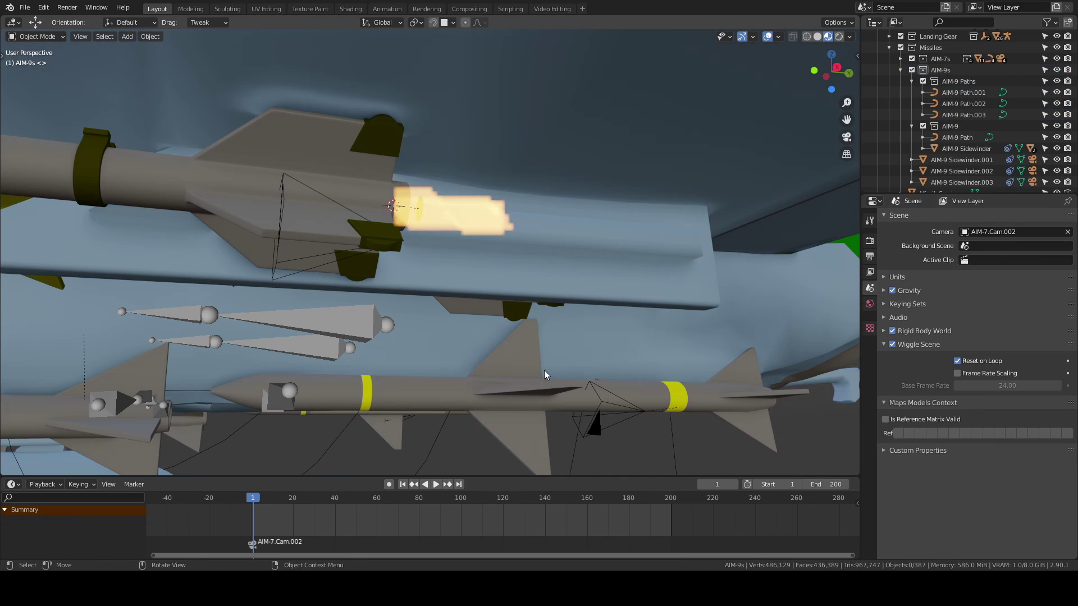
Check AIM-7 Sparrow.003's materials, then view the AIM-9 Sidewinder's relations settings
left_click(543, 375)
left_click(870, 418)
left_click(888, 300)
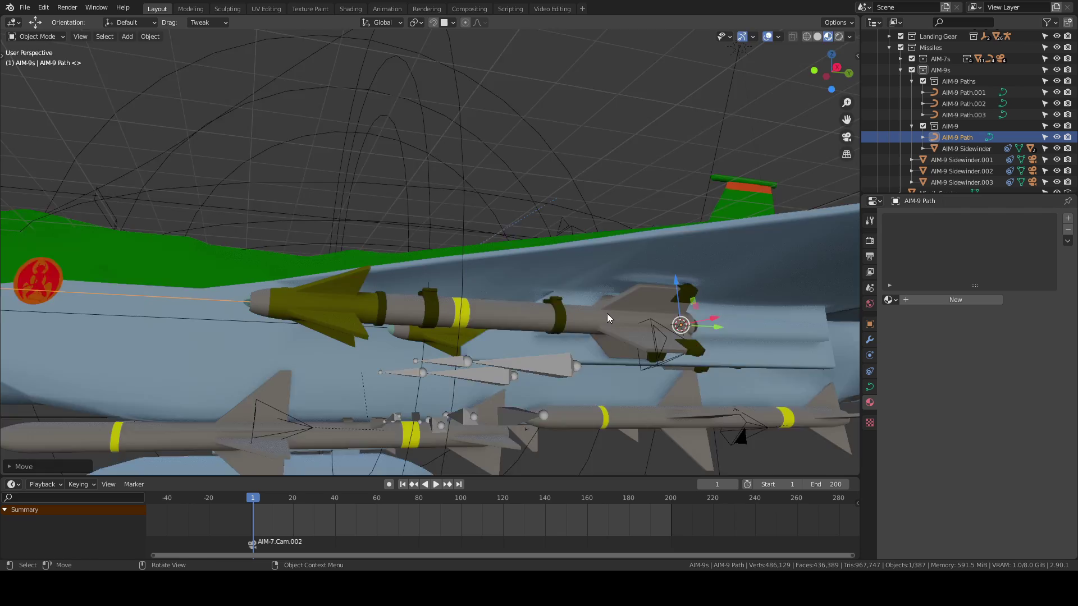
mouse_move(607, 313)
middle_mouse_down()
mouse_move(570, 244)
mouse_move(700, 265)
middle_mouse_up()
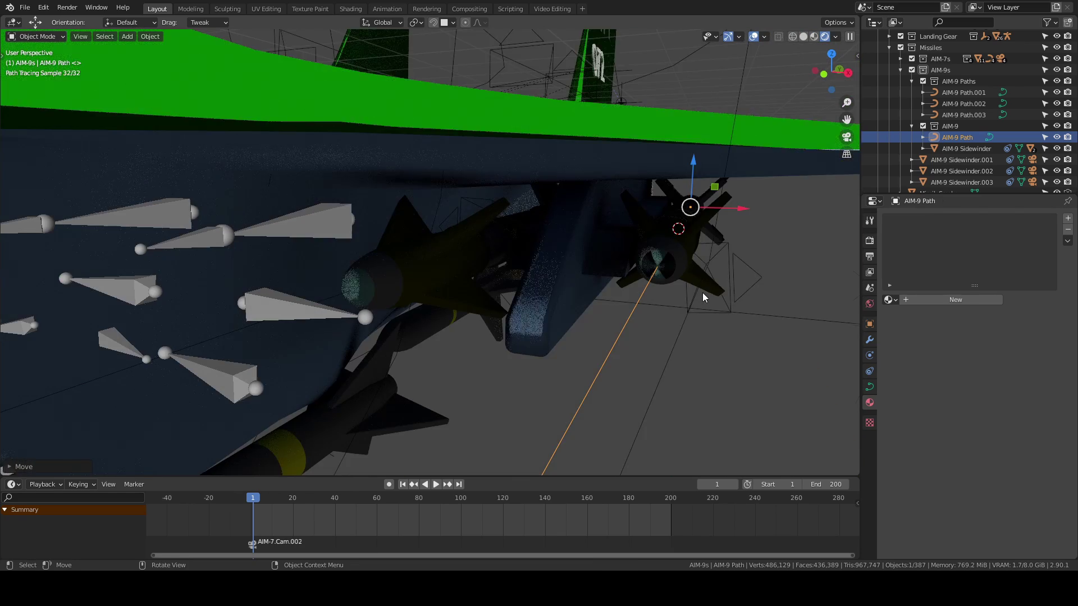
left_click(702, 291)
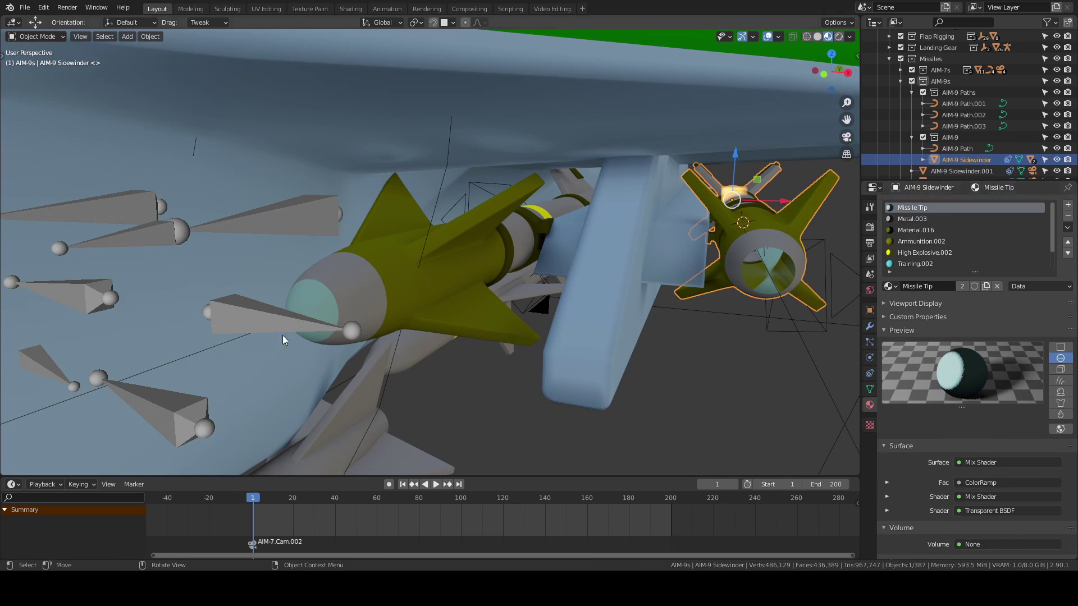
key("q")
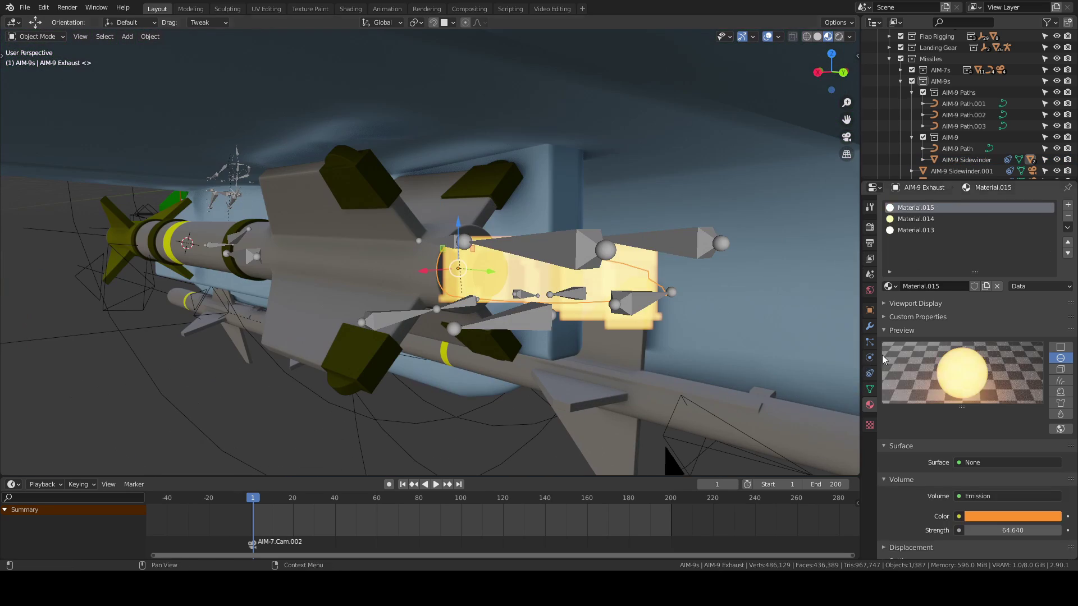
left_click(870, 310)
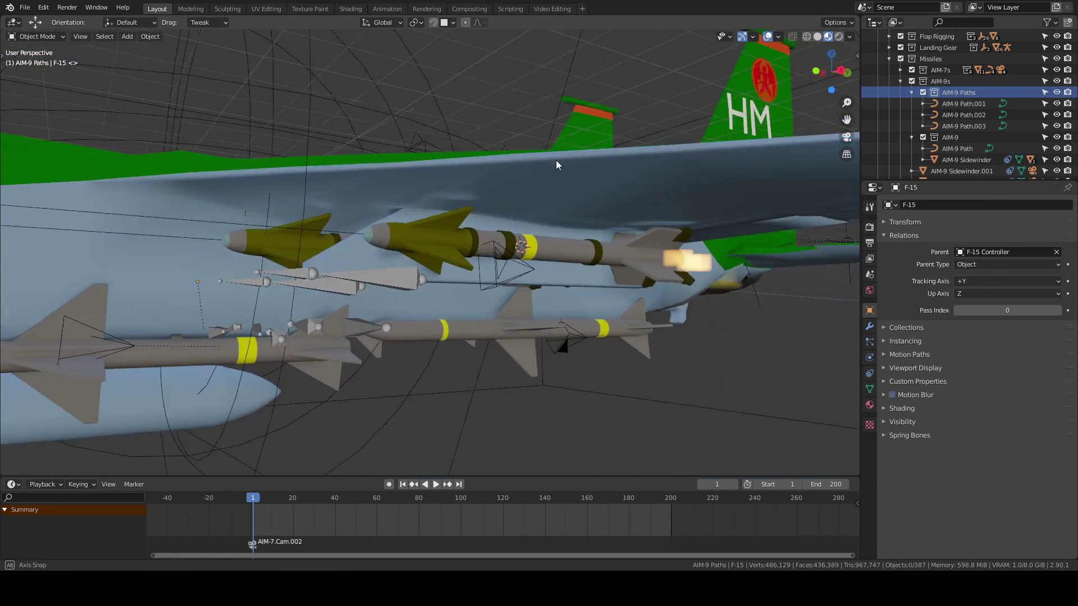
Inspect the AIM-9 PartEmit particle settings and AIM-9 Path.001, nudging the camera's Y rotation
left_click(1004, 161)
left_click(870, 342)
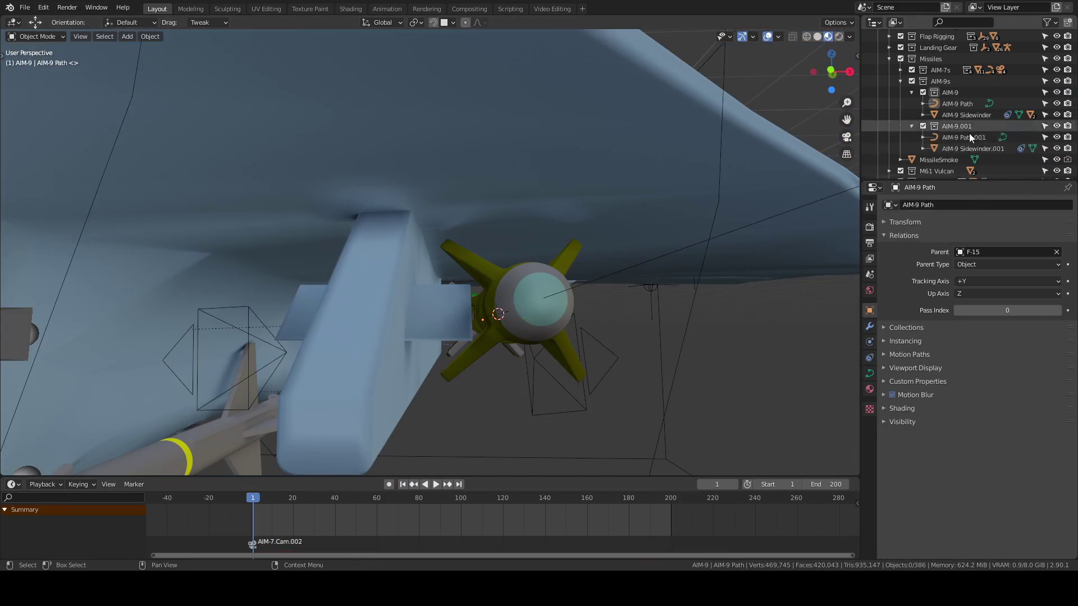
left_click(970, 138)
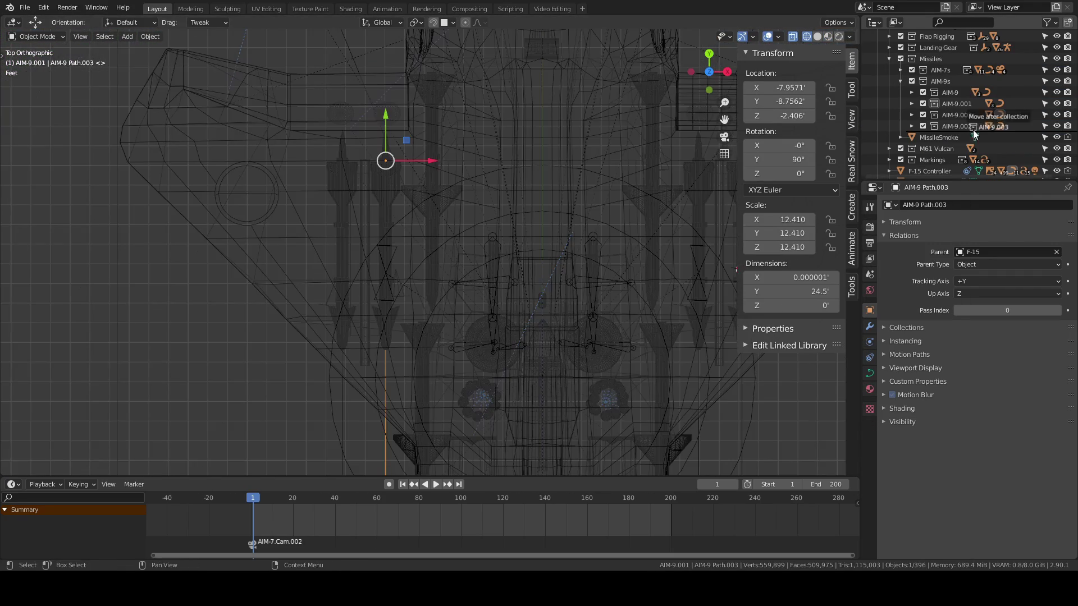
left_click(870, 339)
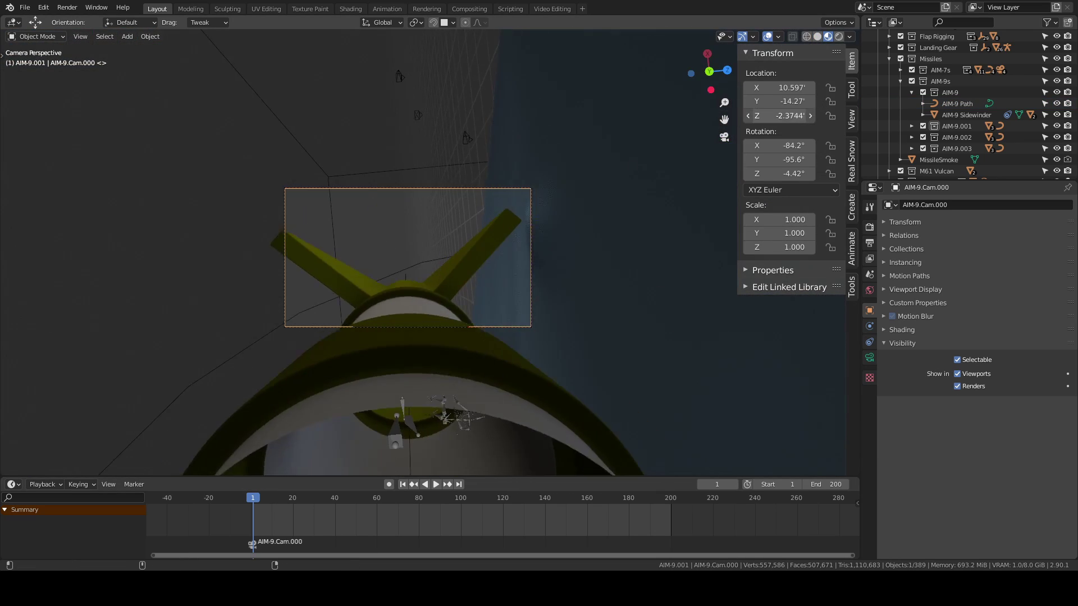
left_click_drag(781, 159, 787, 159)
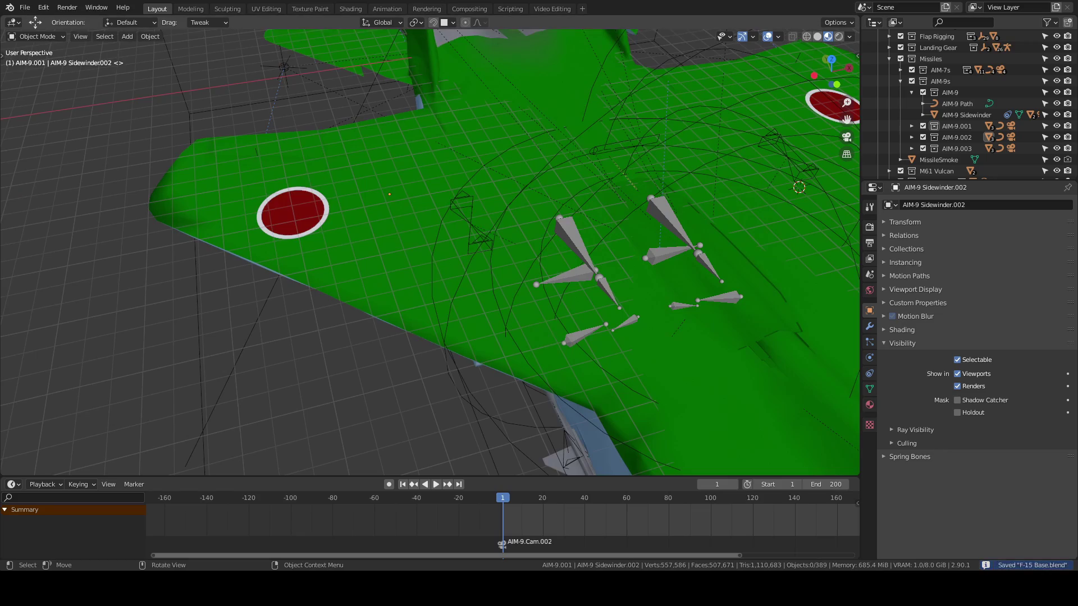
Orbit to look down on the F-15, then to an oblique view
scroll(470, 257, "down", 6)
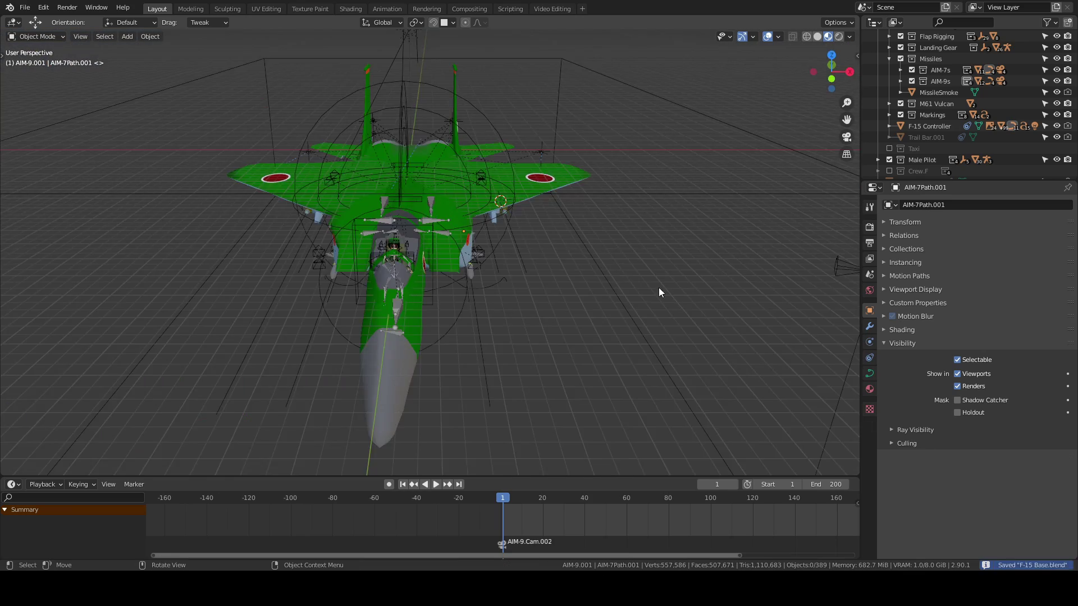
middle_click_drag(659, 291, 590, 354)
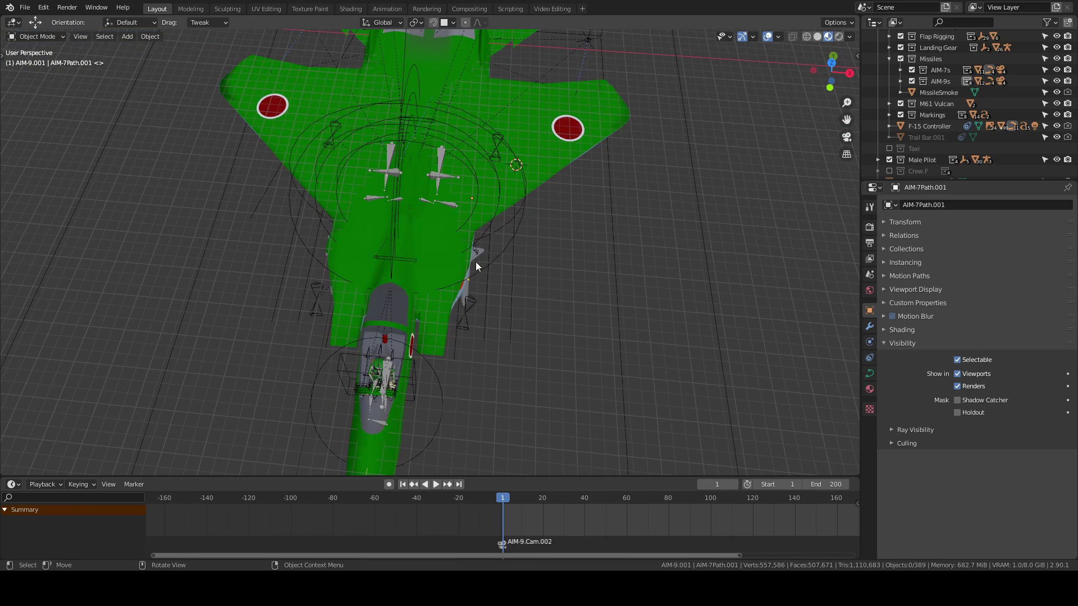
middle_click_drag(493, 298, 566, 283)
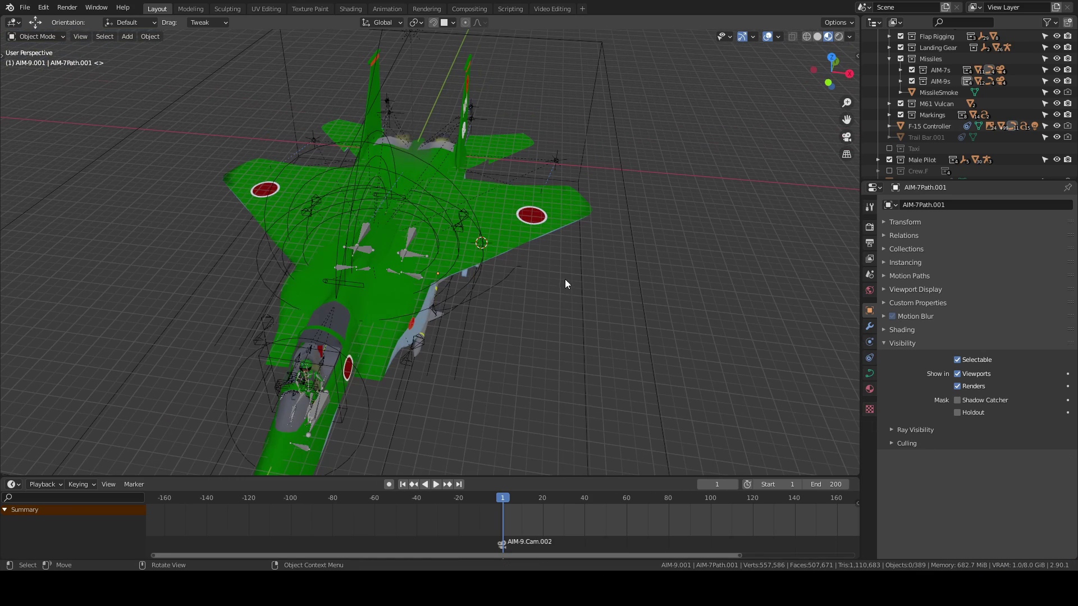
scroll(946, 93, "up", 10)
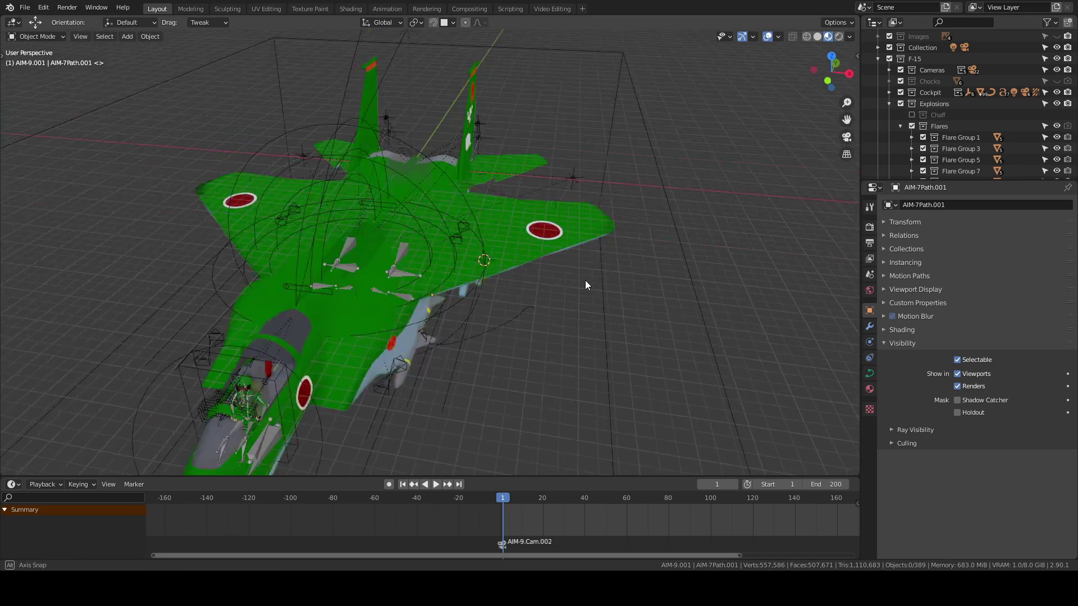
Try a Circle emitting Sphere particles in a test file, then discard it without saving
key("q")
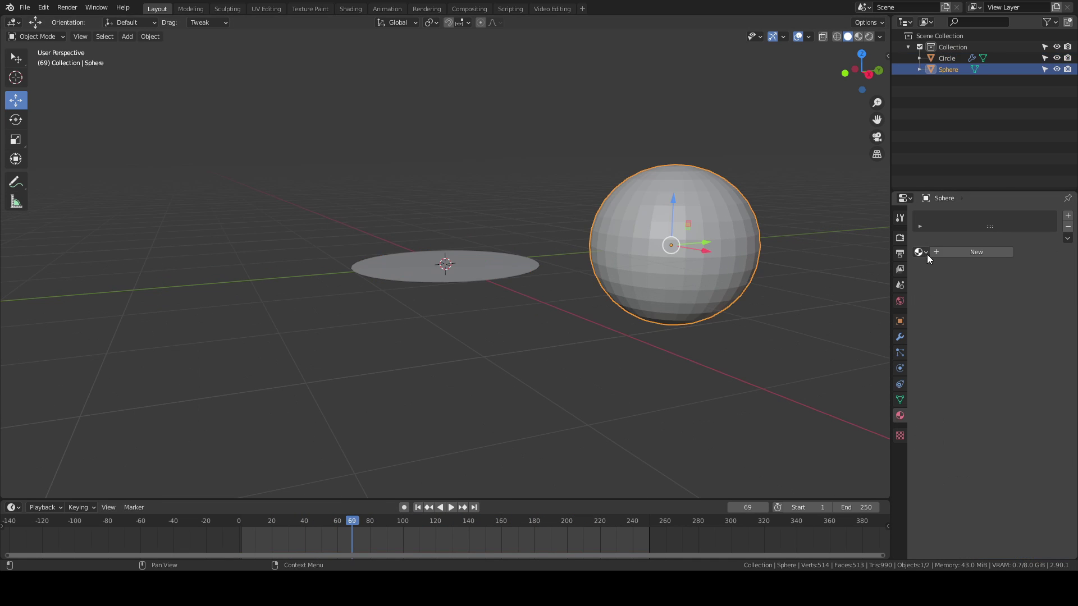
left_click(900, 352)
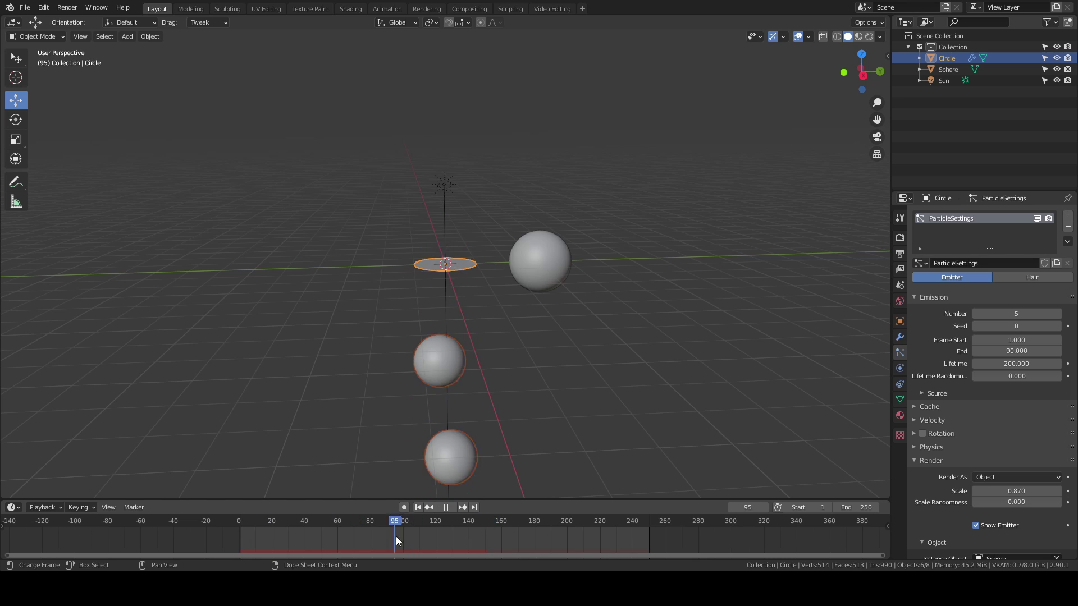
key("Escape")
left_click(957, 396)
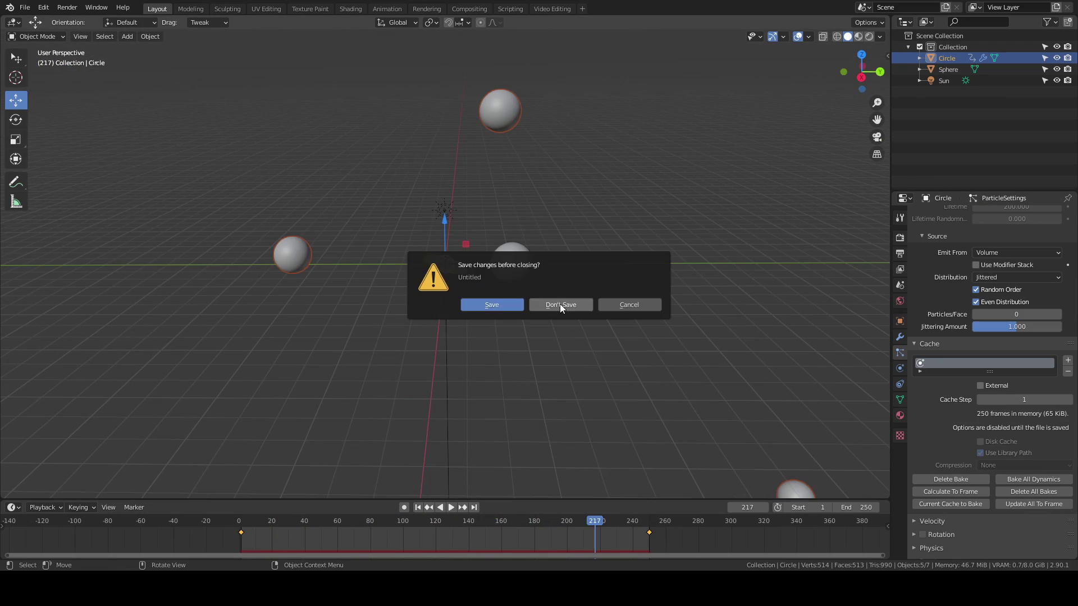
left_click(560, 304)
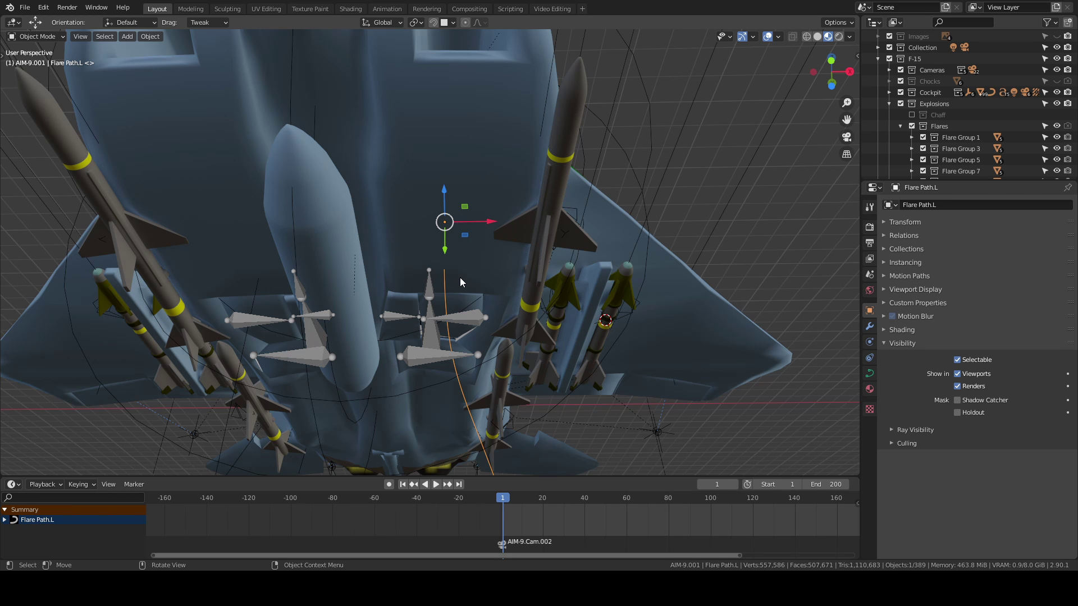
Add a circle named FlarePartEmit.L in the Explosions collection and frame it
left_click(901, 126)
left_click(938, 126)
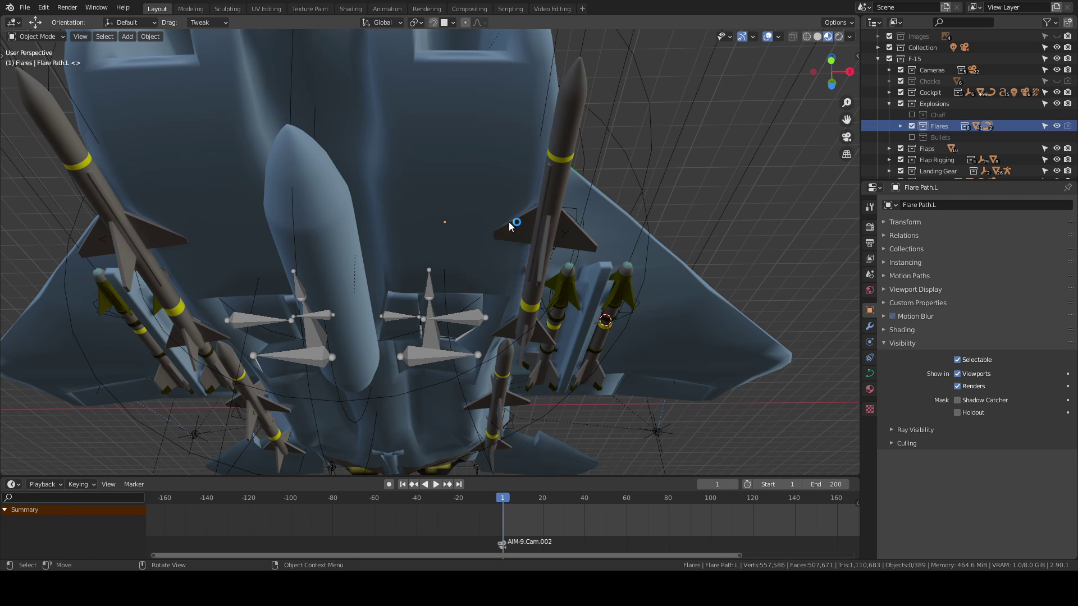
middle_click_drag(509, 221, 474, 280)
key("shift+a")
left_click(547, 165)
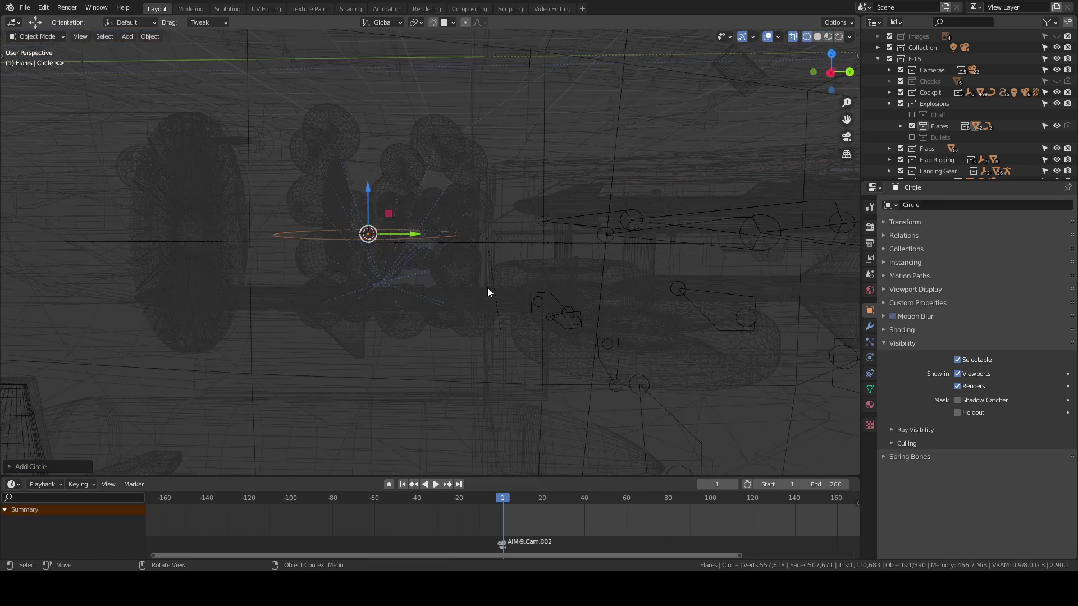
key("F2")
type("FlarePartEmit.L")
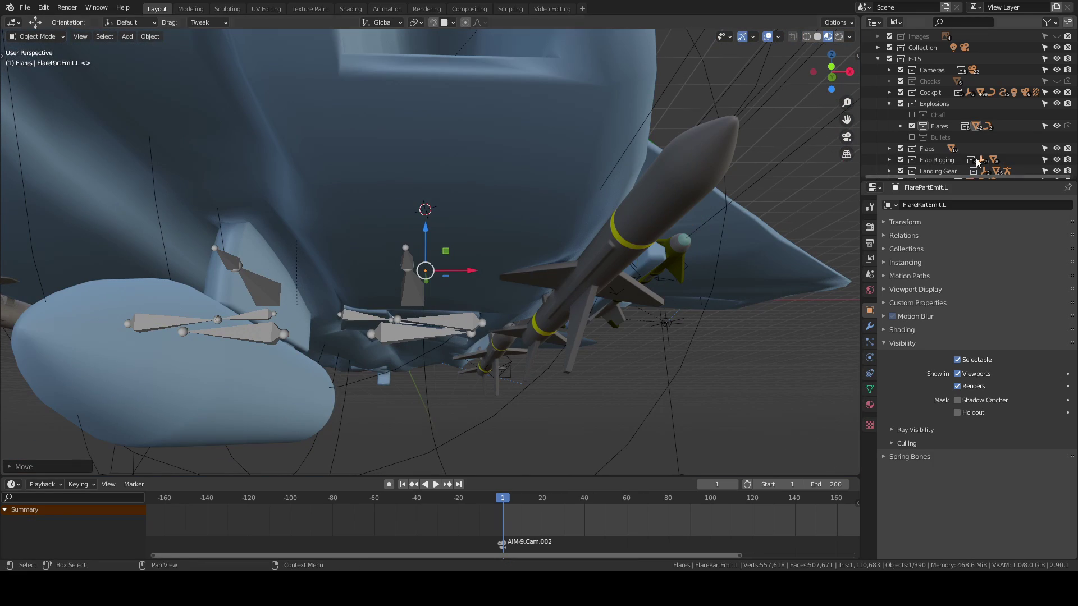
key("m")
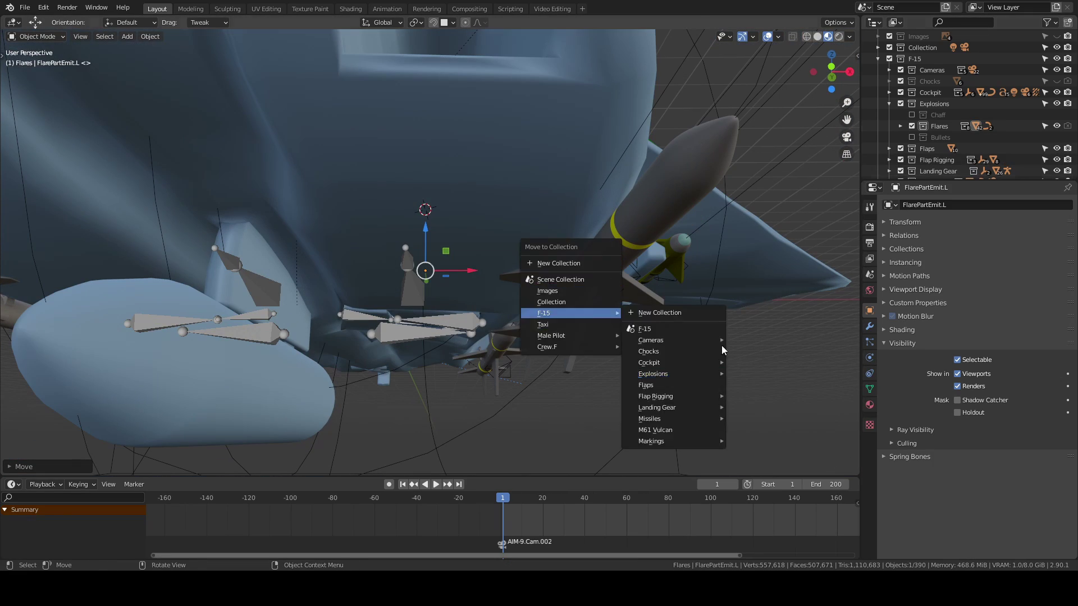
left_click(721, 345)
key("KP_Decimal")
Inspect the circle's geometry in wireframe from the side
key("Tab")
key("shift+z")
scroll(489, 273, "down", 2)
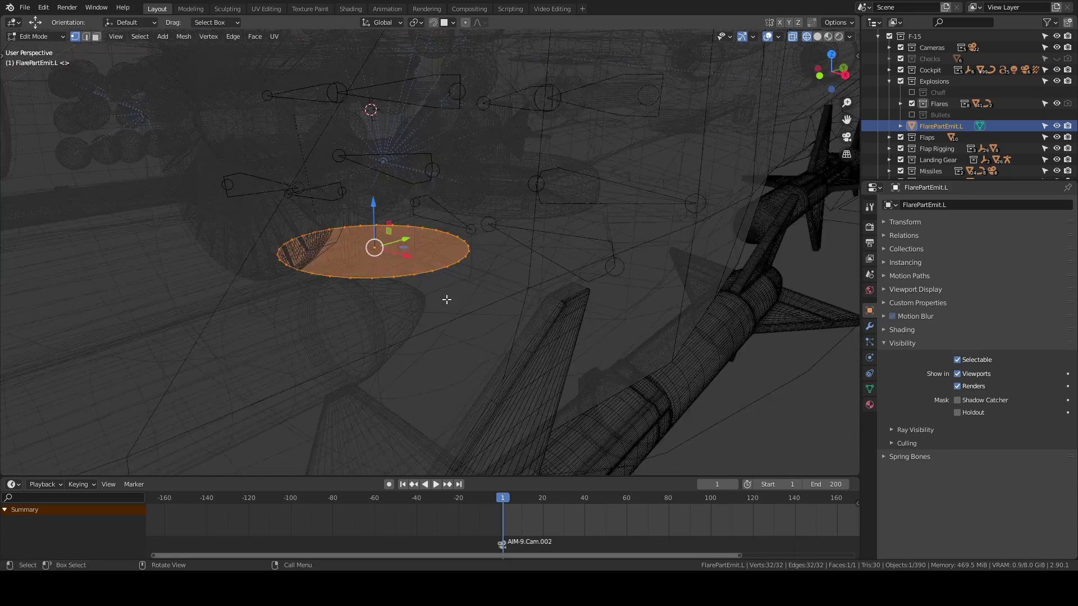
middle_click_drag(488, 273, 729, 332)
key("Tab")
Give the emitter a particle system with a count of 20 and play it
left_click(870, 342)
left_click(954, 253)
scroll(977, 259, "down", 3)
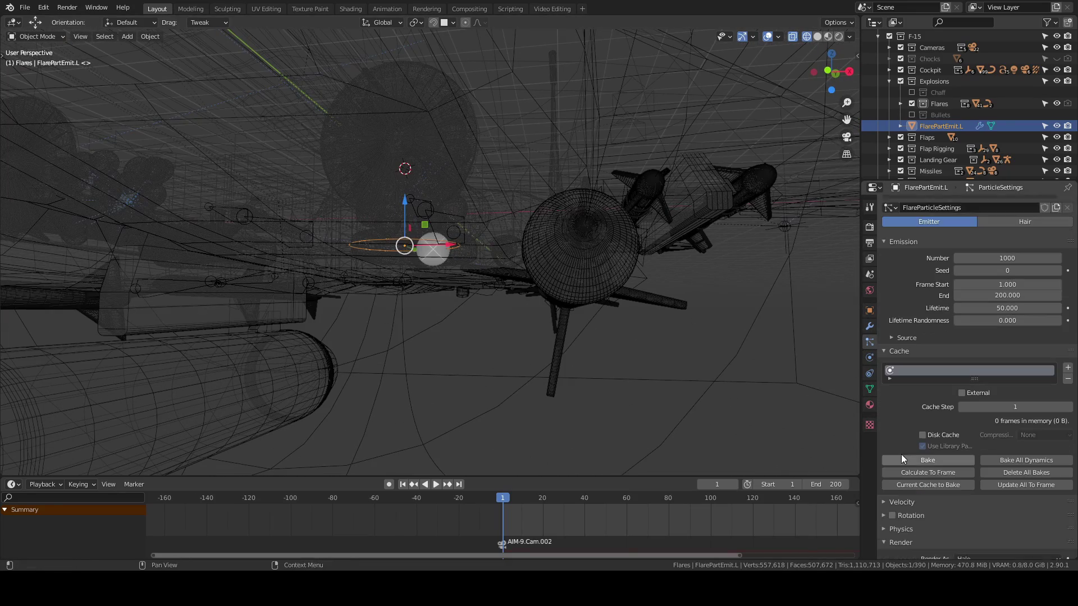
key("space")
left_click(1035, 239)
type("20")
key("Return")
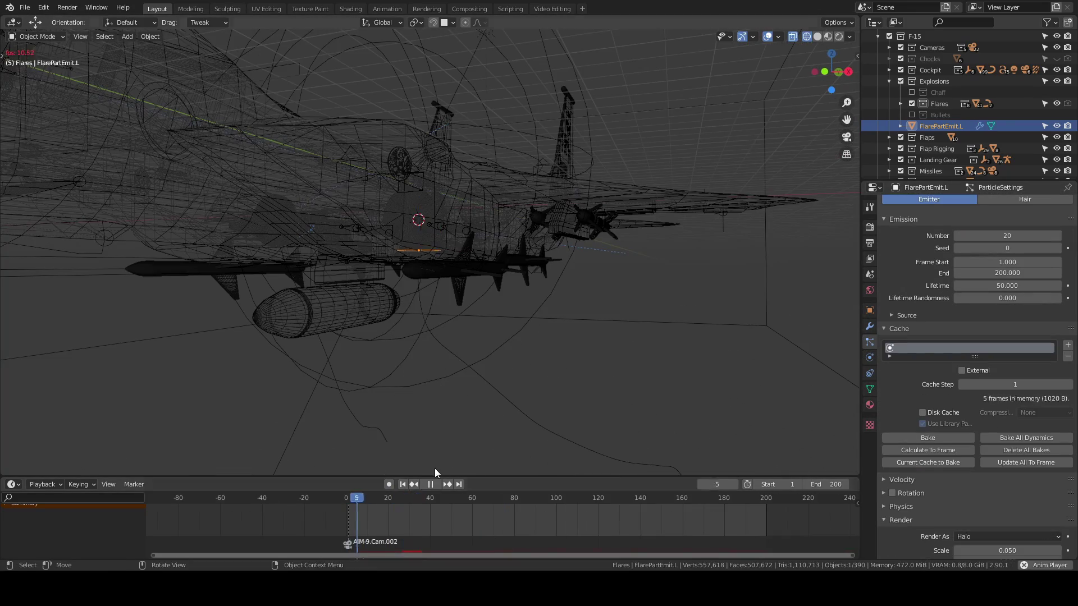
scroll(597, 454, "down", 5)
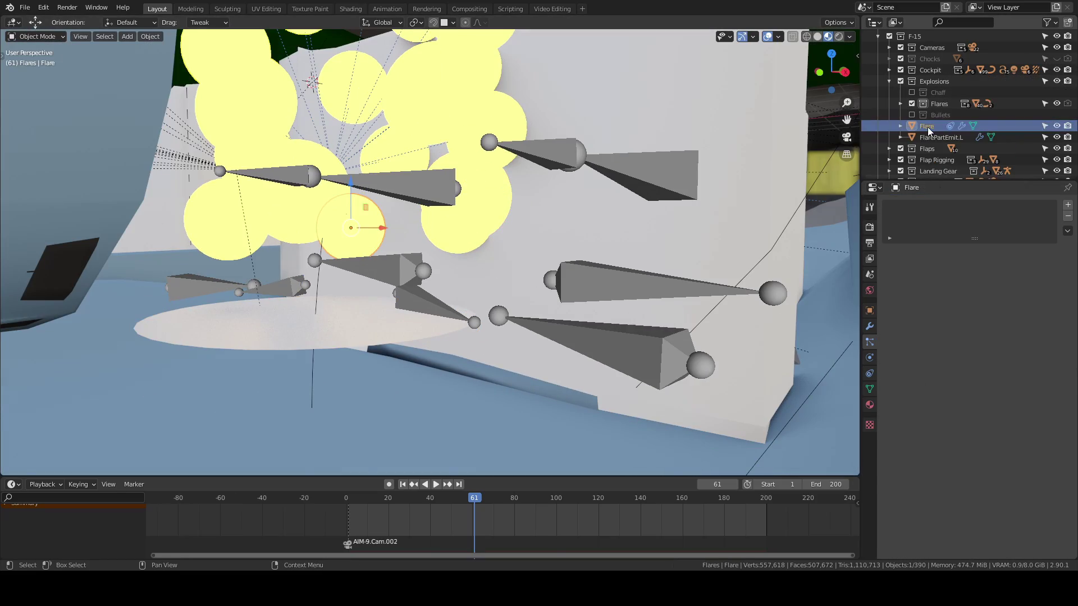
Render particles as the Flare sphere, enlarge the falling flares, and bake the cache
right_click(916, 103)
left_click(956, 141)
key("KP_3")
key("shift+z")
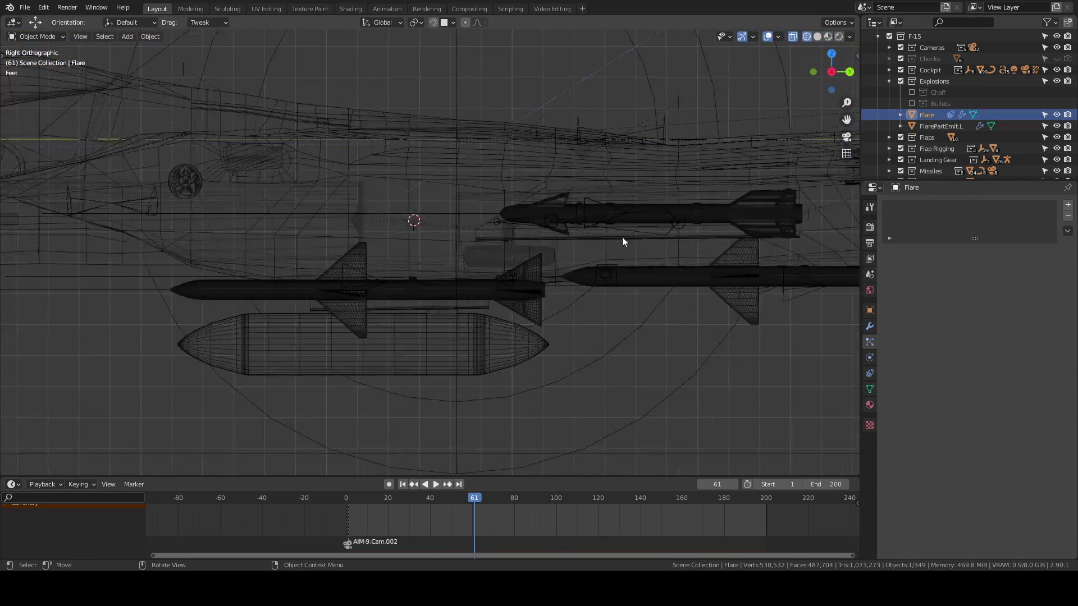
key("shift+s")
left_click(587, 230)
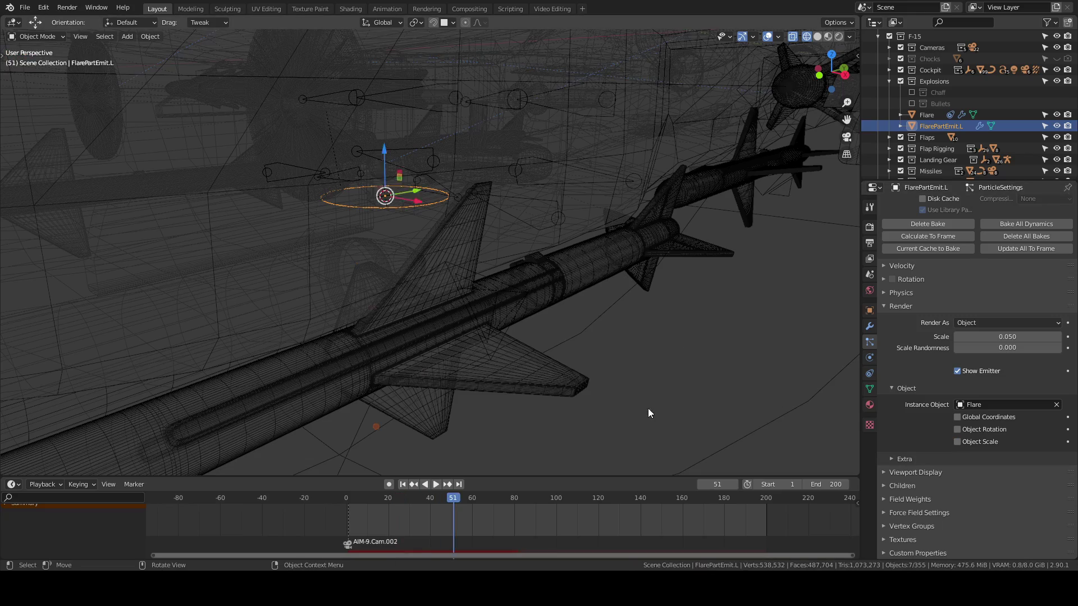
left_click_drag(1007, 337, 1039, 337)
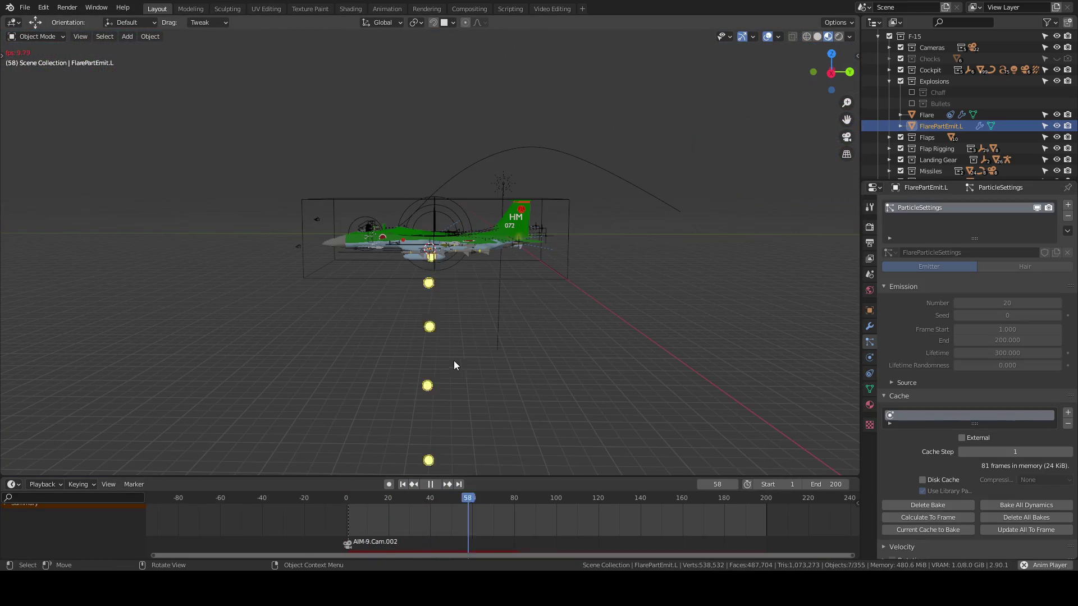
key("space")
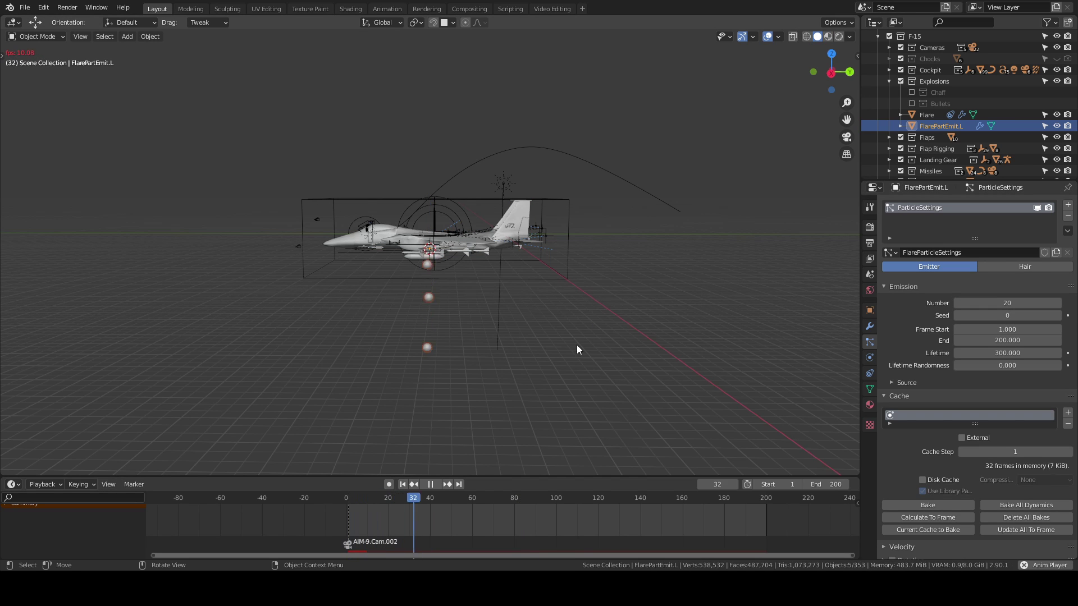
left_click(945, 504)
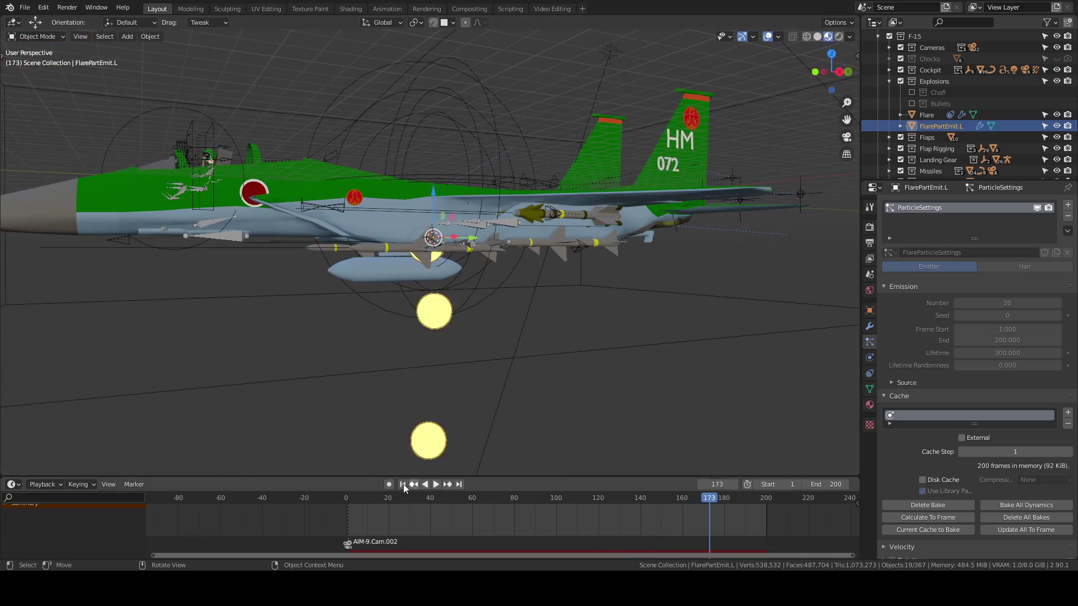
left_click(404, 486)
Duplicate the flare emitter and frame the copy in see-through wireframe
key("shift+d")
key("Escape")
key("KP_Decimal")
key("n")
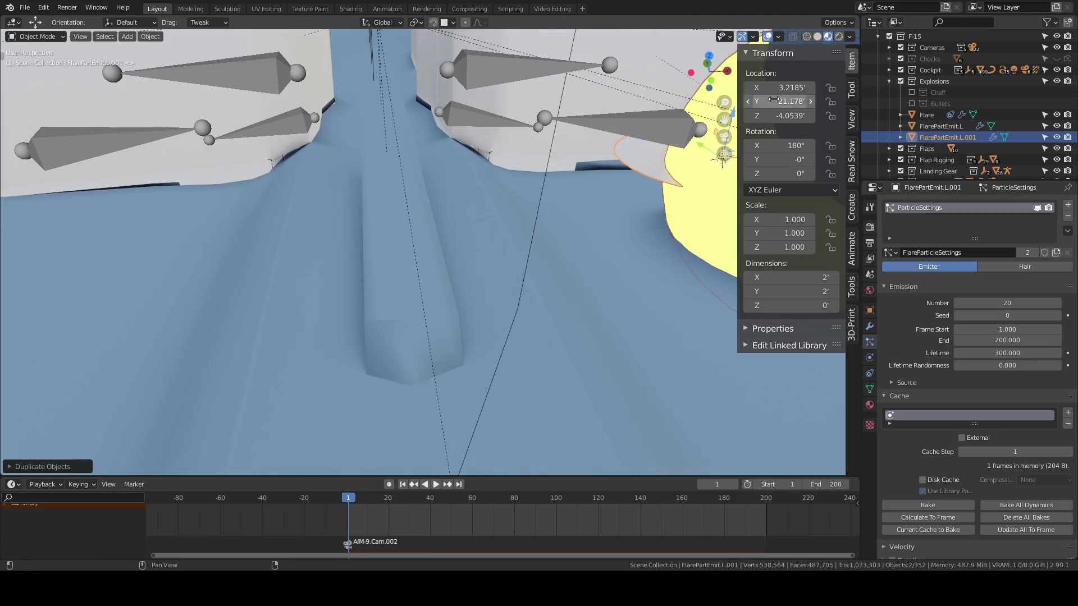
key("shift+z")
key("KP_Decimal")
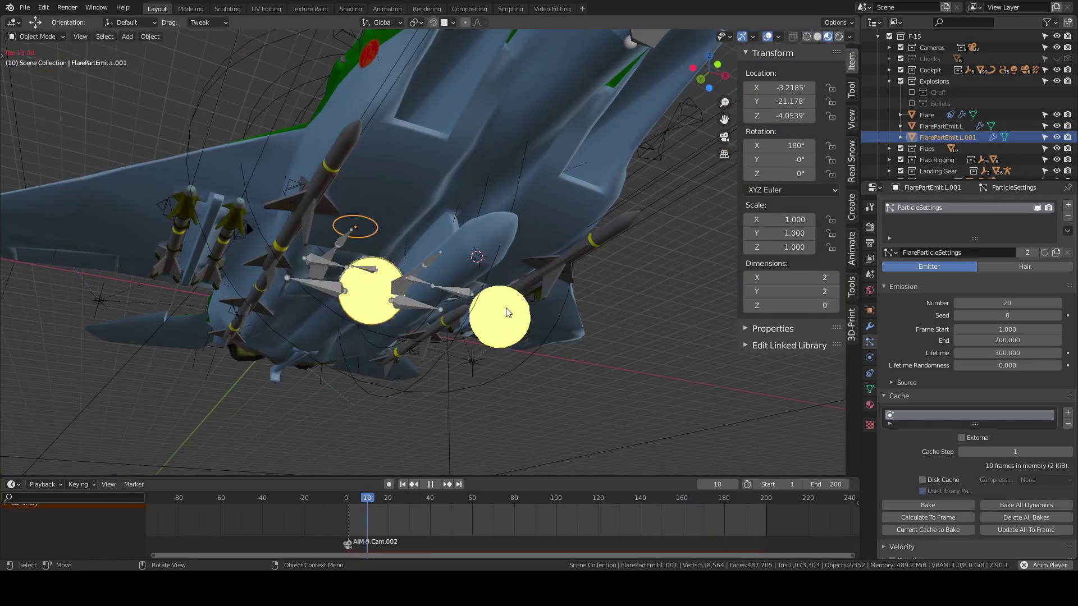
key("Escape")
key("KP_Decimal")
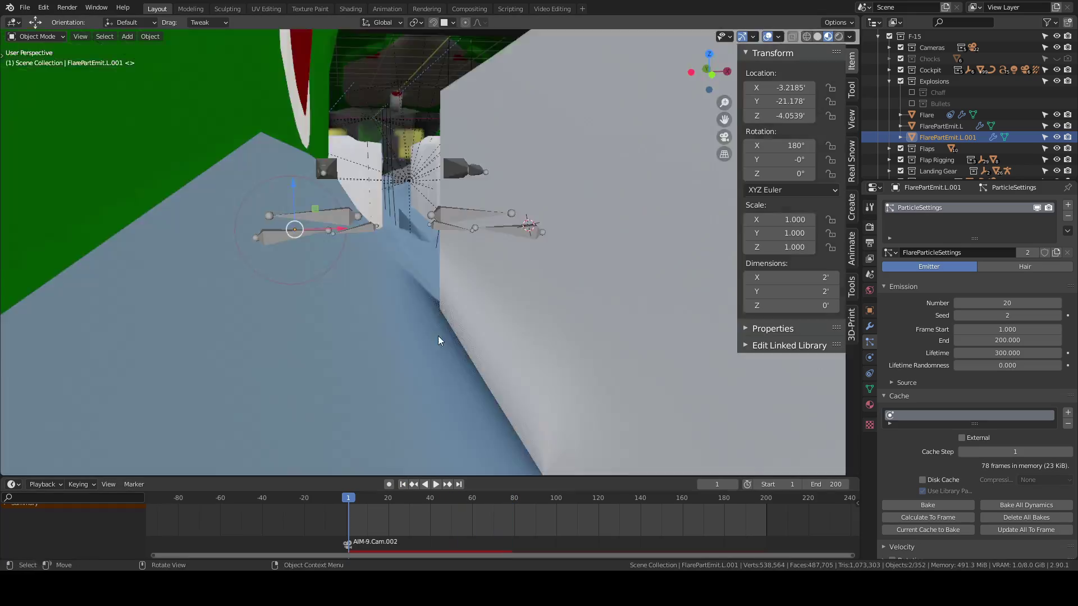
key("shift+z")
Tilt the copied emitter 5° on Y and review its particle settings
key("r")
key("y")
key("Escape")
key("ctrl+z")
key("KP_Decimal")
scroll(500, 259, "up", 3)
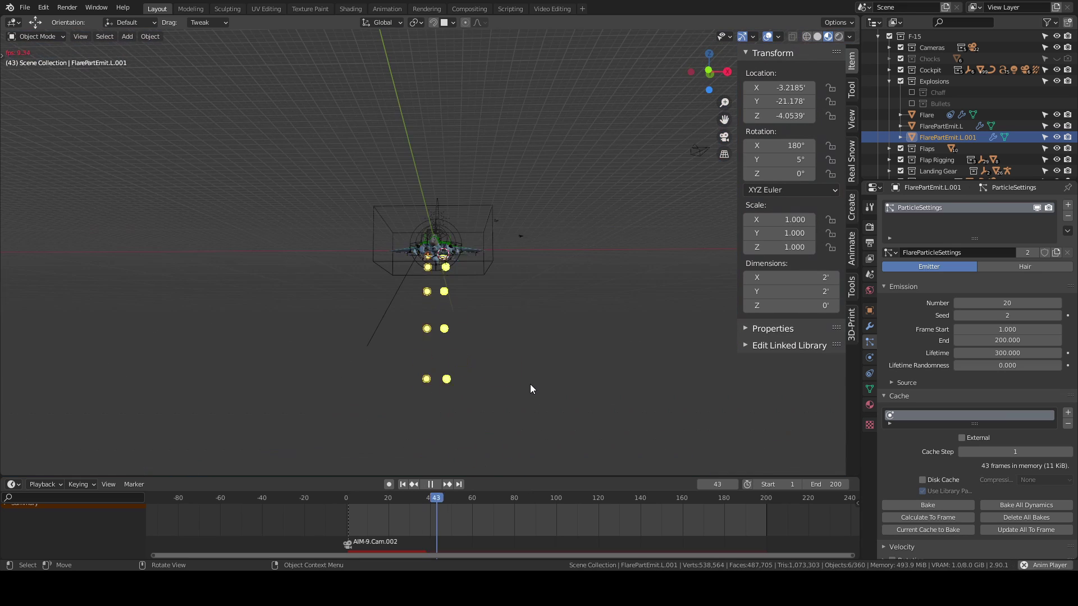
scroll(932, 438, "down", 5)
left_click(925, 473)
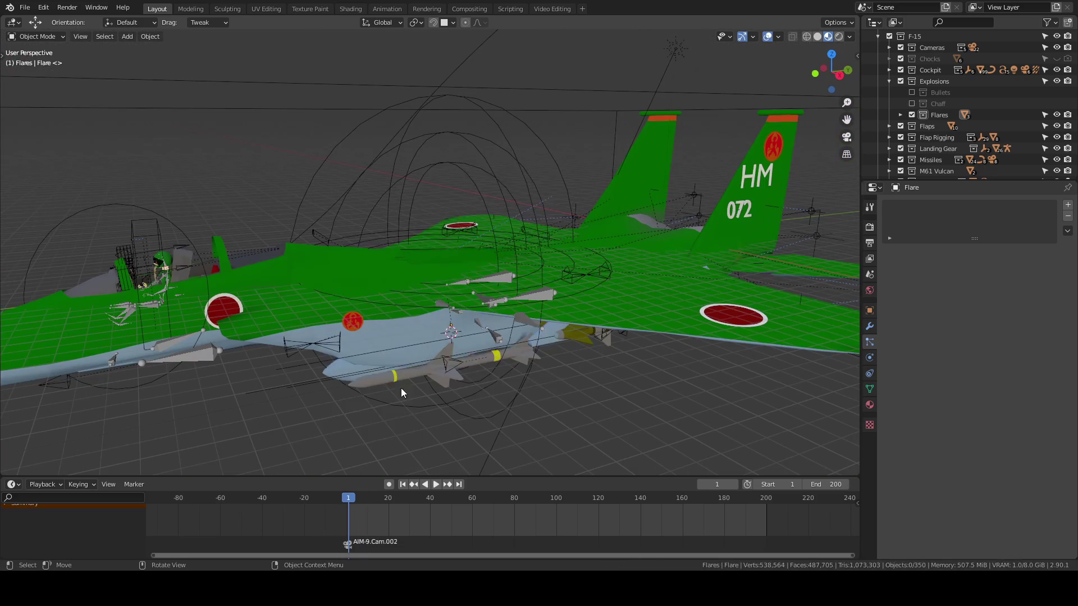
key("q")
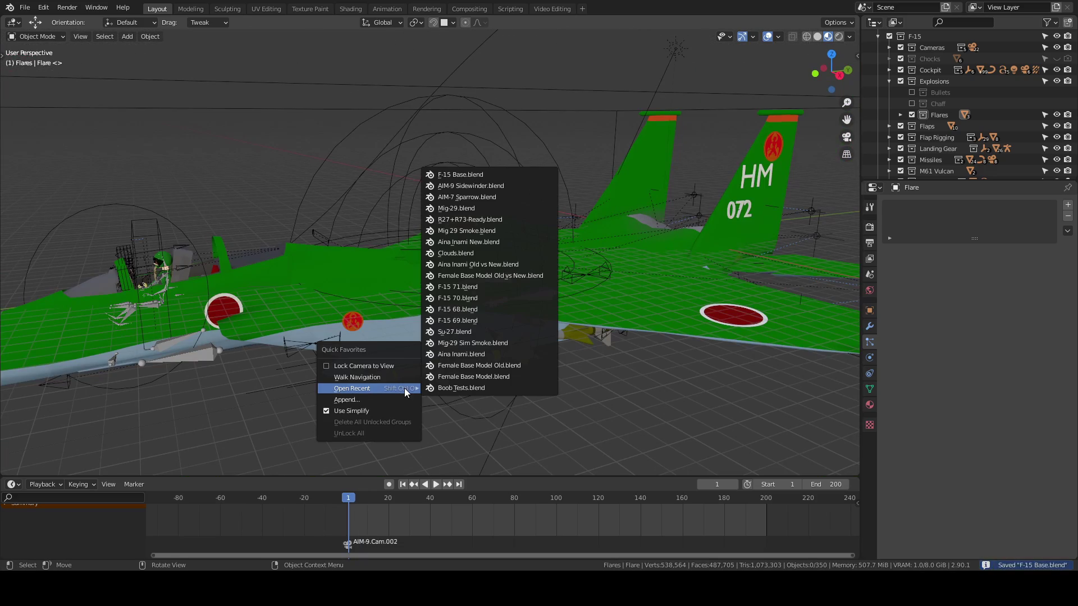